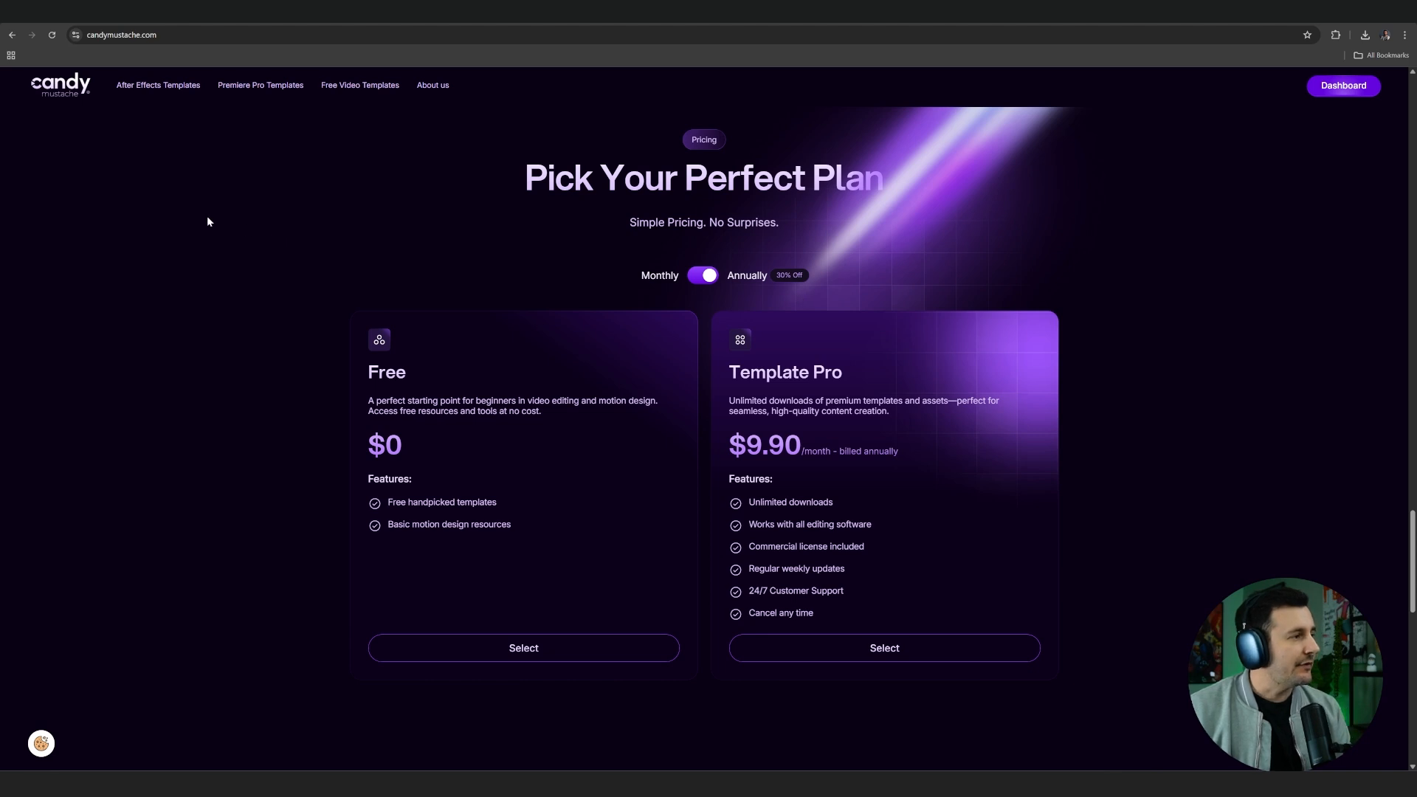
# - Search the After Effects templates for "Call outs"
pyautogui.click(178, 91)
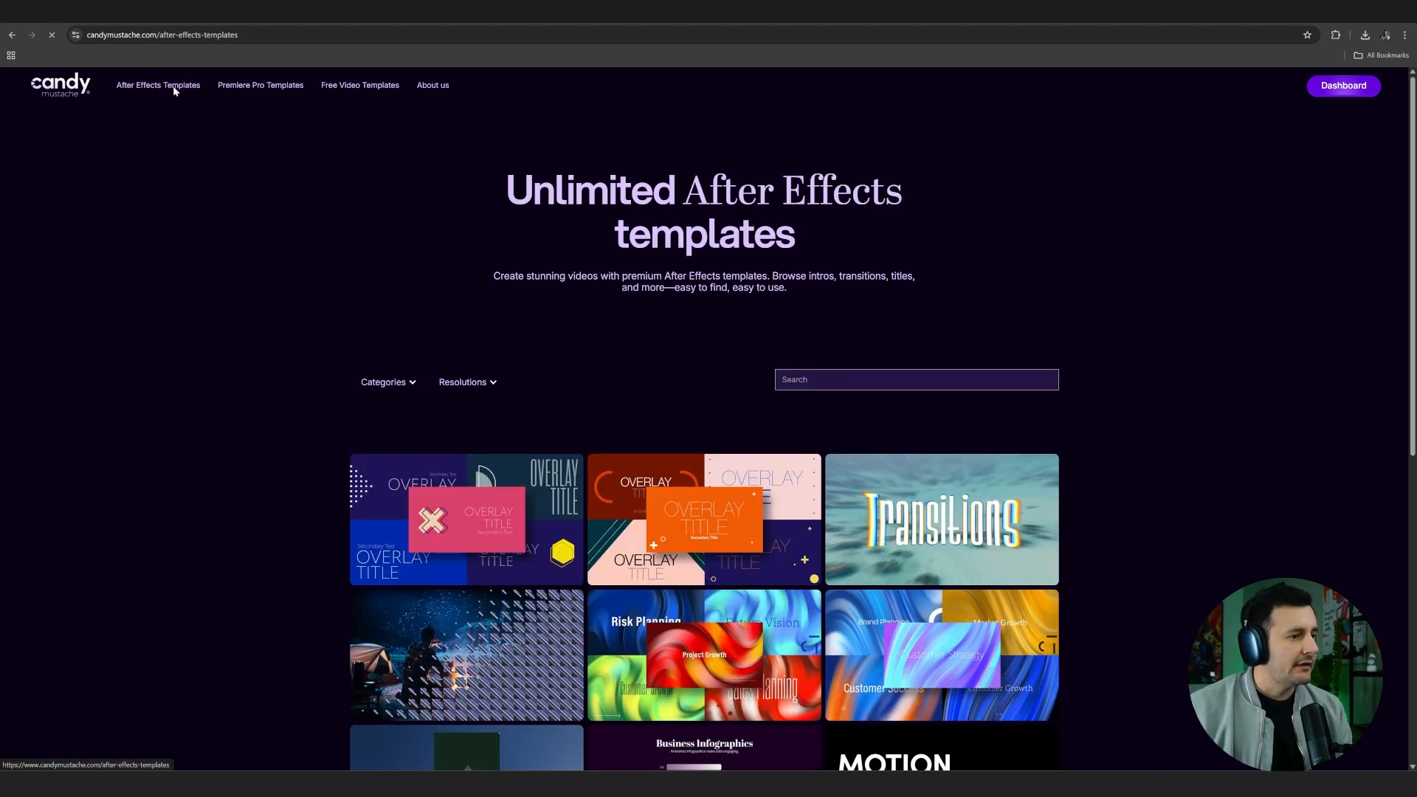
pyautogui.click(853, 384)
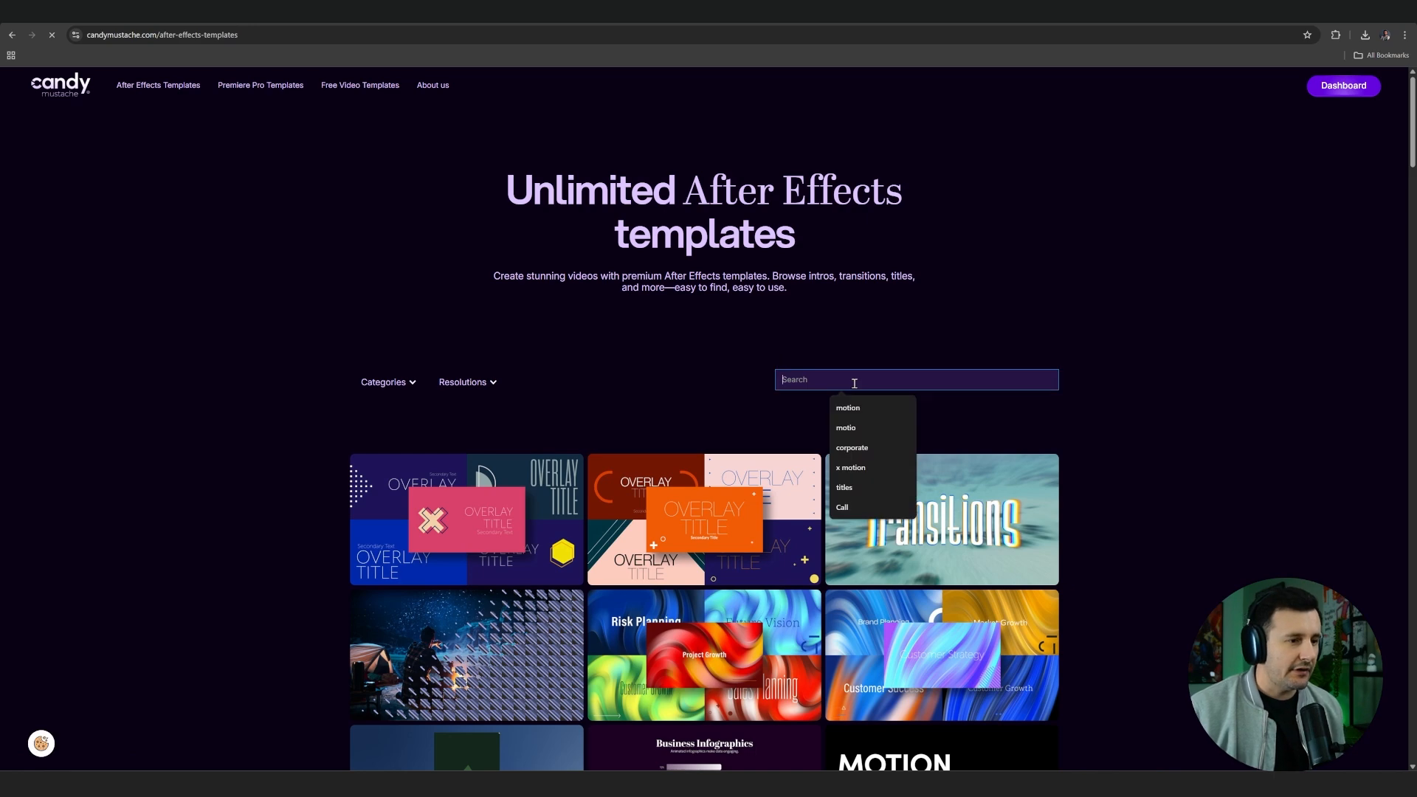
pyautogui.write('Cal')
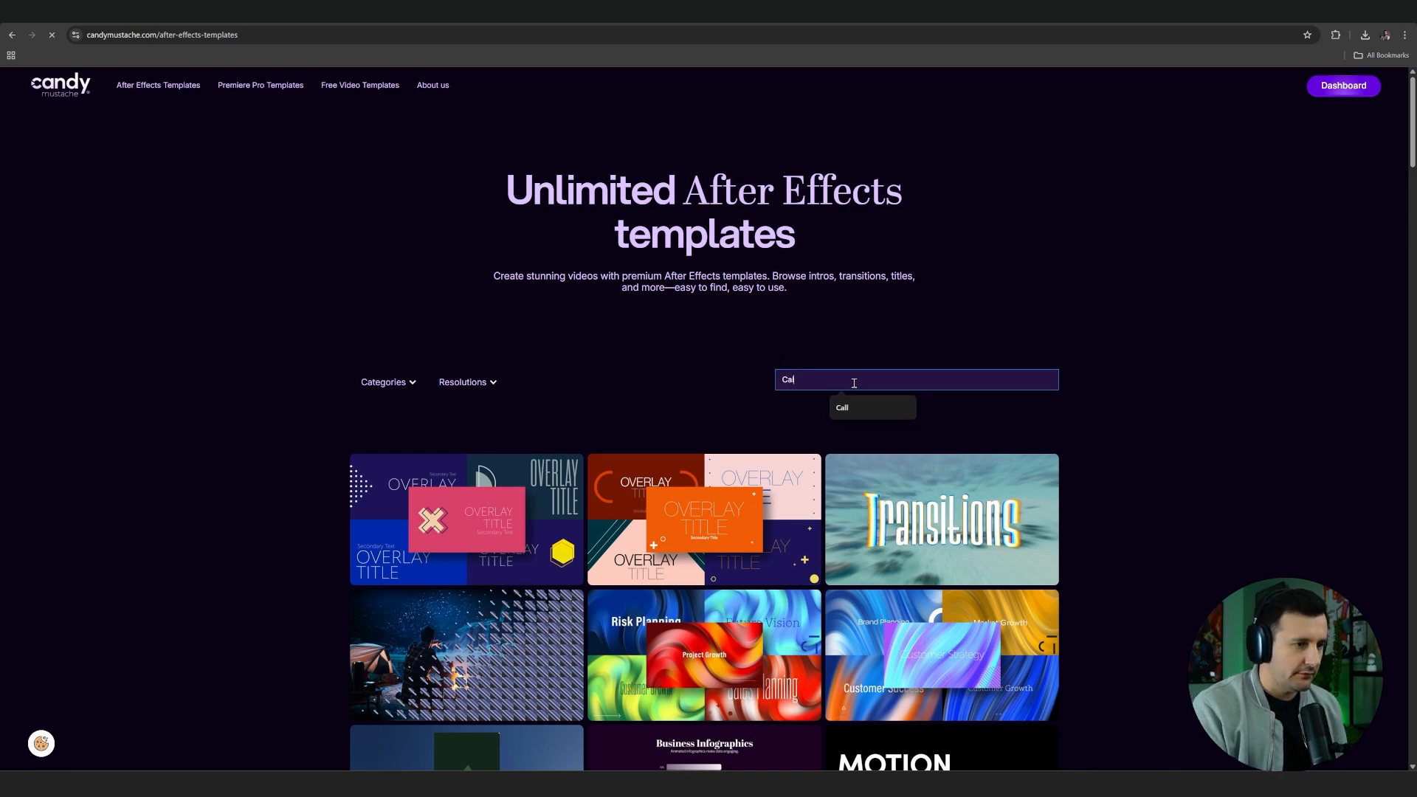
pyautogui.write('l outs')
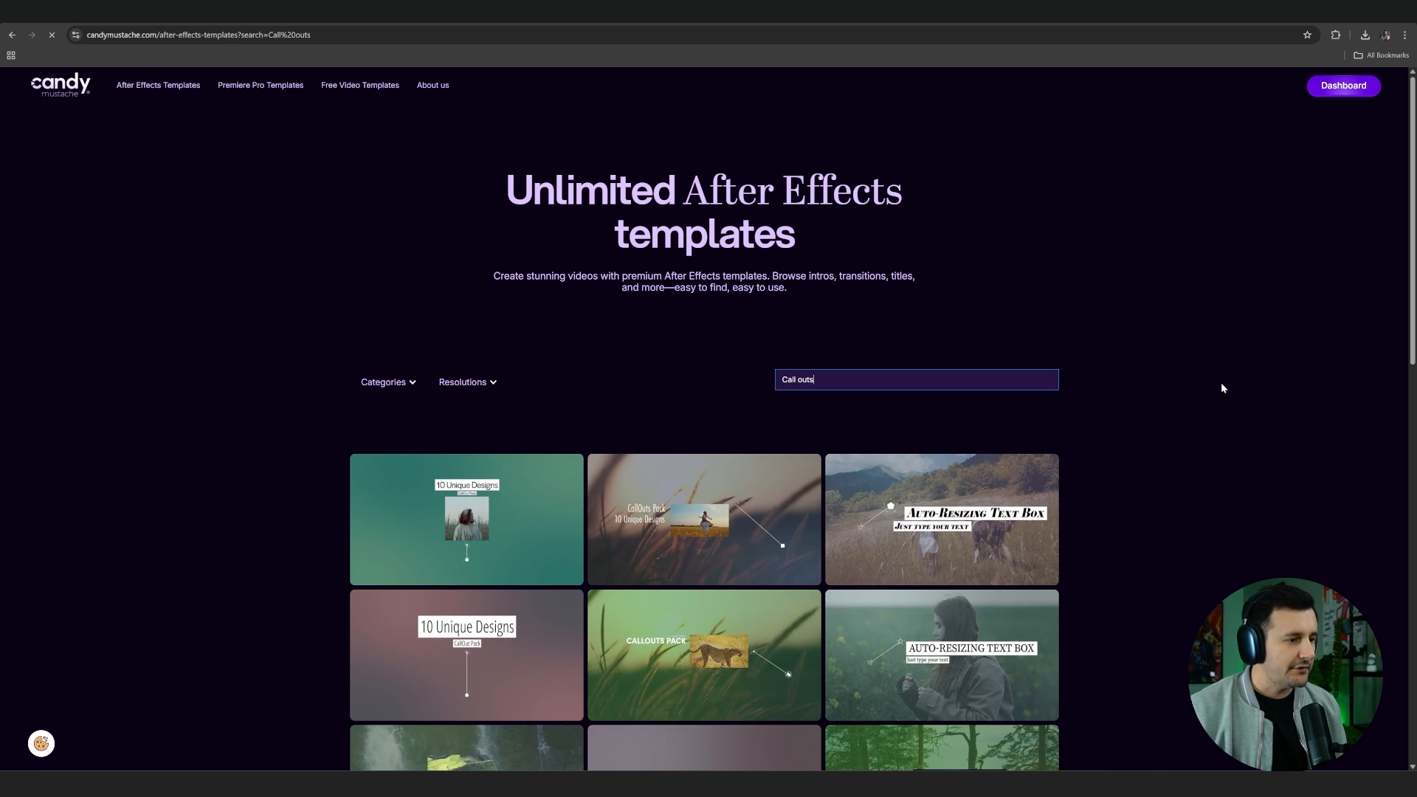
# - Download the Vibrant Highlight Call Outs Array template from the search results
pyautogui.scroll(-3, 694, 506)
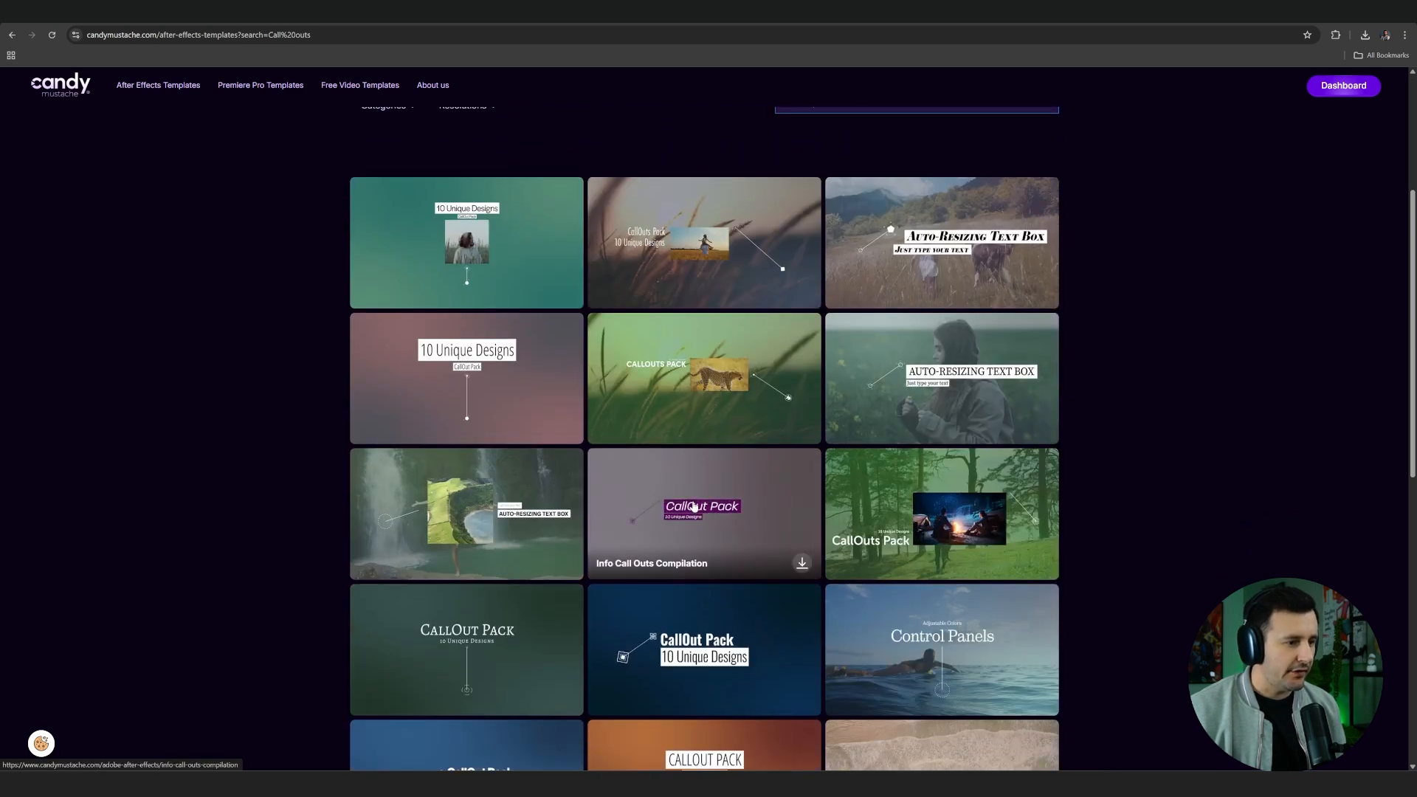
pyautogui.moveTo(568, 297)
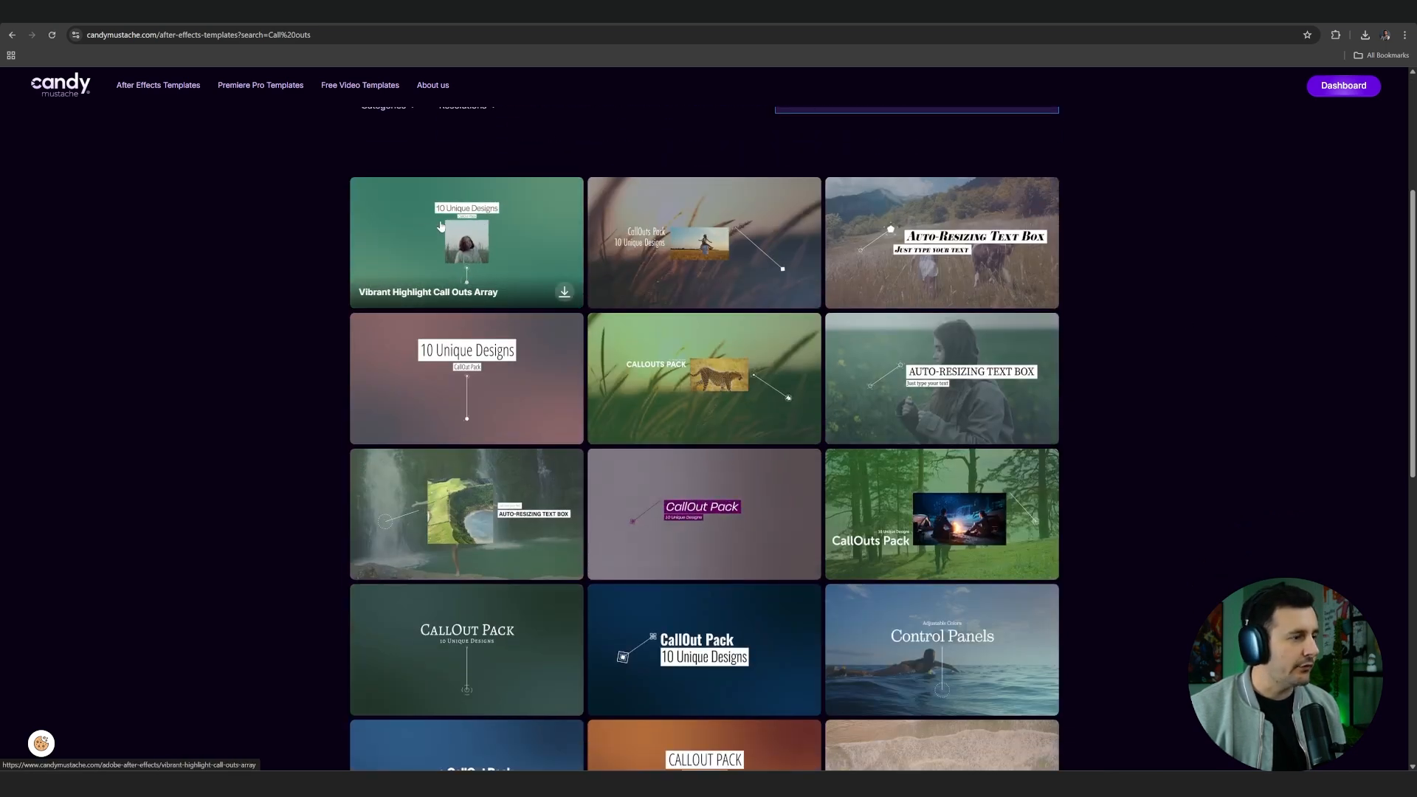
pyautogui.click(566, 295)
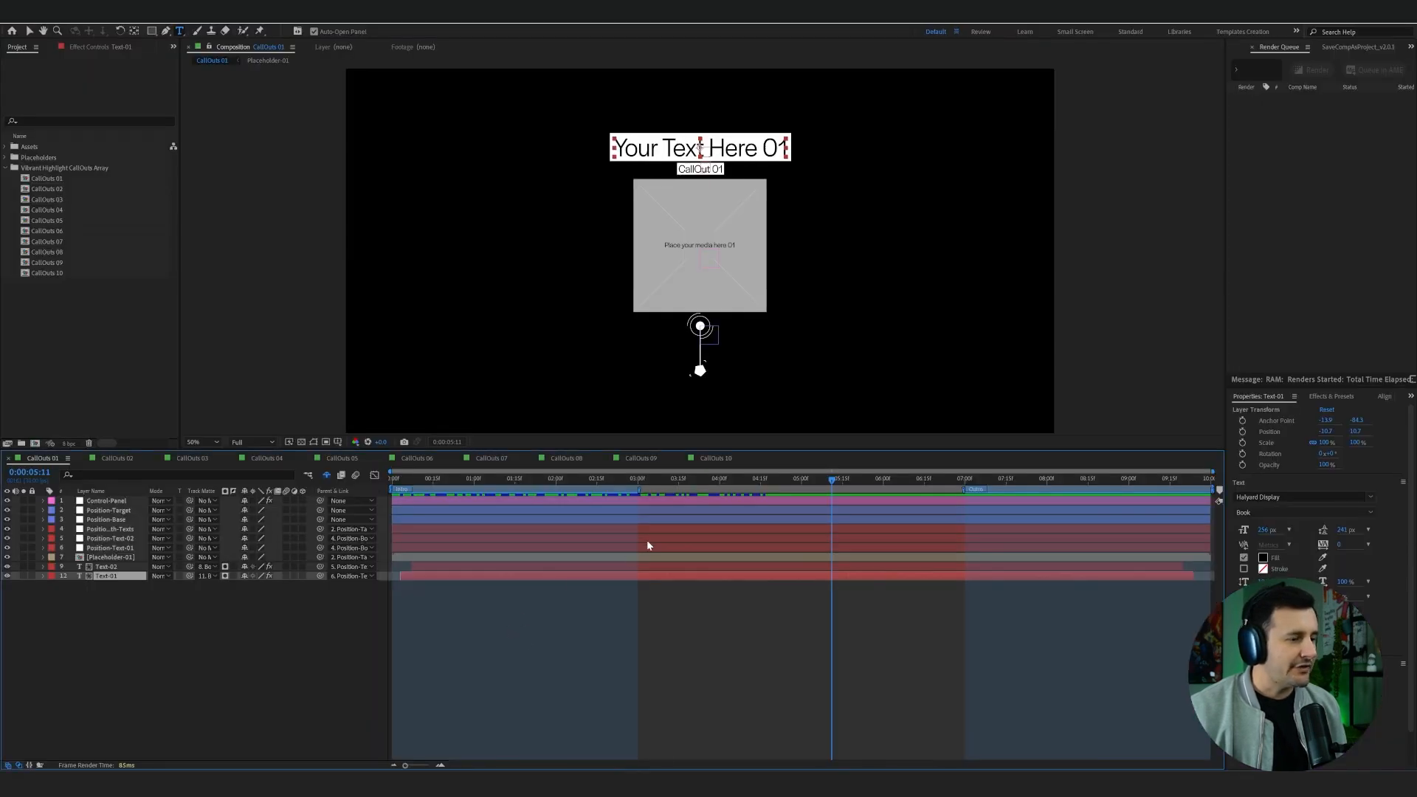
# - Replace the main title "Your Text Here 01" in the CallOuts 01 composition with "CandyMustache"
pyautogui.moveTo(710, 478); pyautogui.dragTo(601, 607)
pyautogui.click(190, 723)
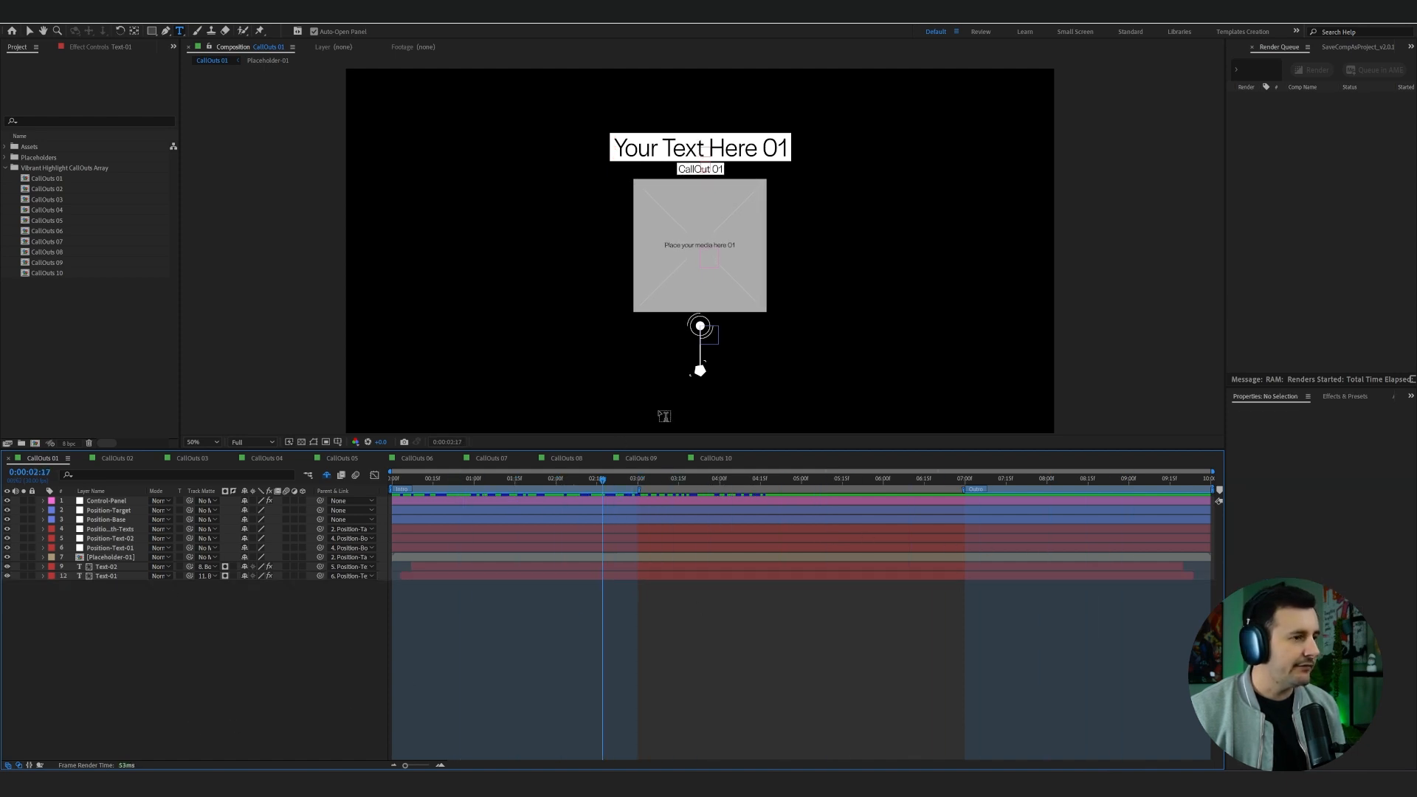
pyautogui.click(634, 151)
pyautogui.hotkey('ctrl', 'a')
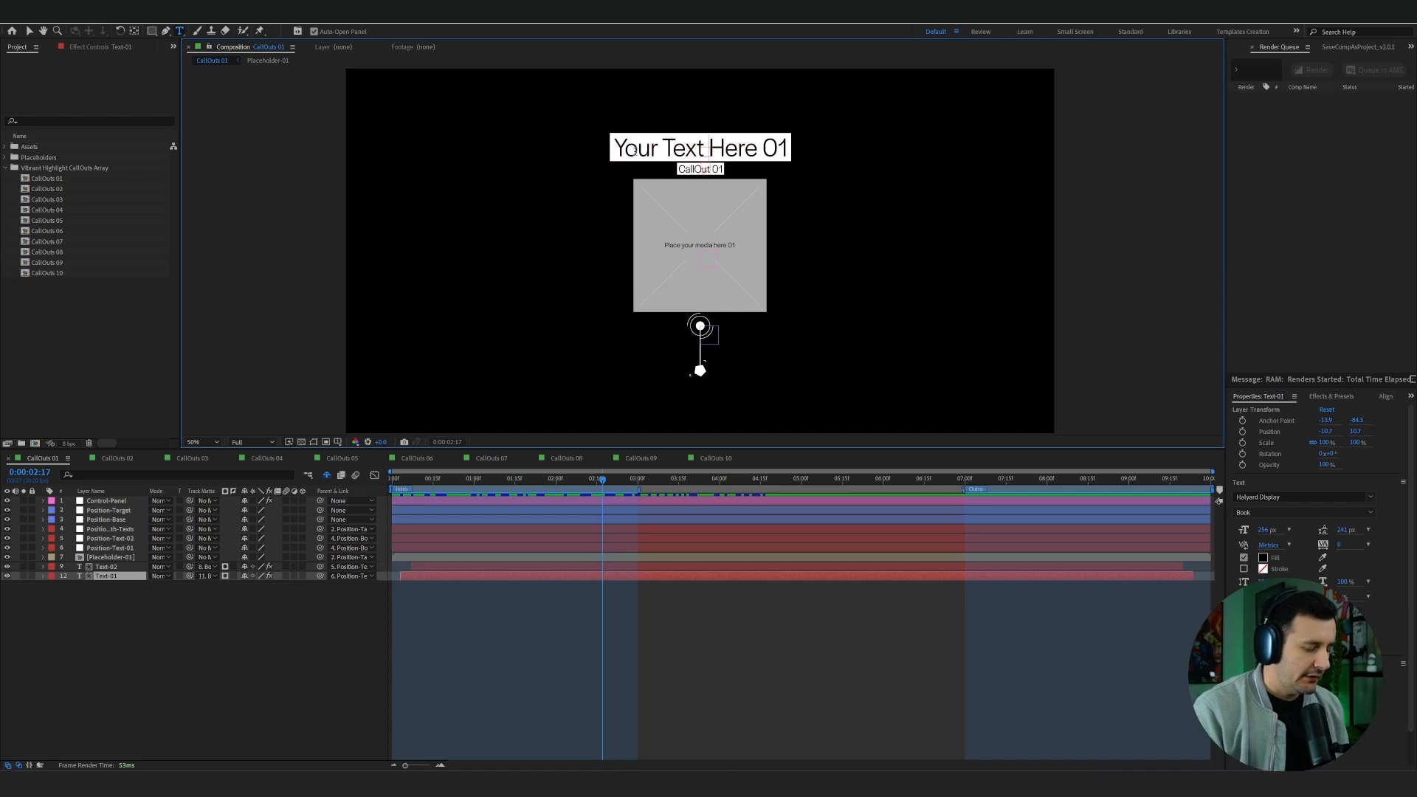
pyautogui.write('CandyMustache')
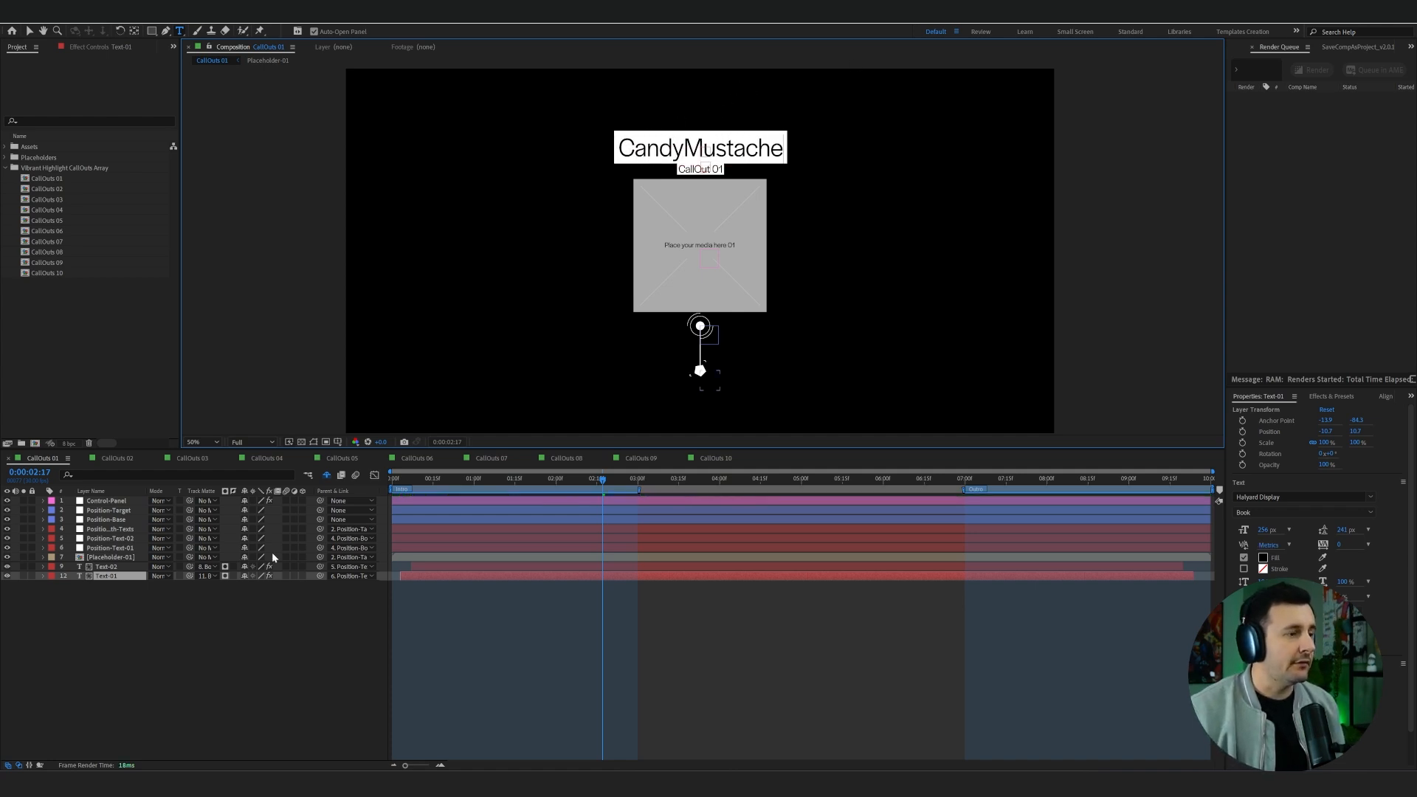
# - Replace the subtitle on the Text-02 layer with "Create withou limits"
pyautogui.click(107, 569)
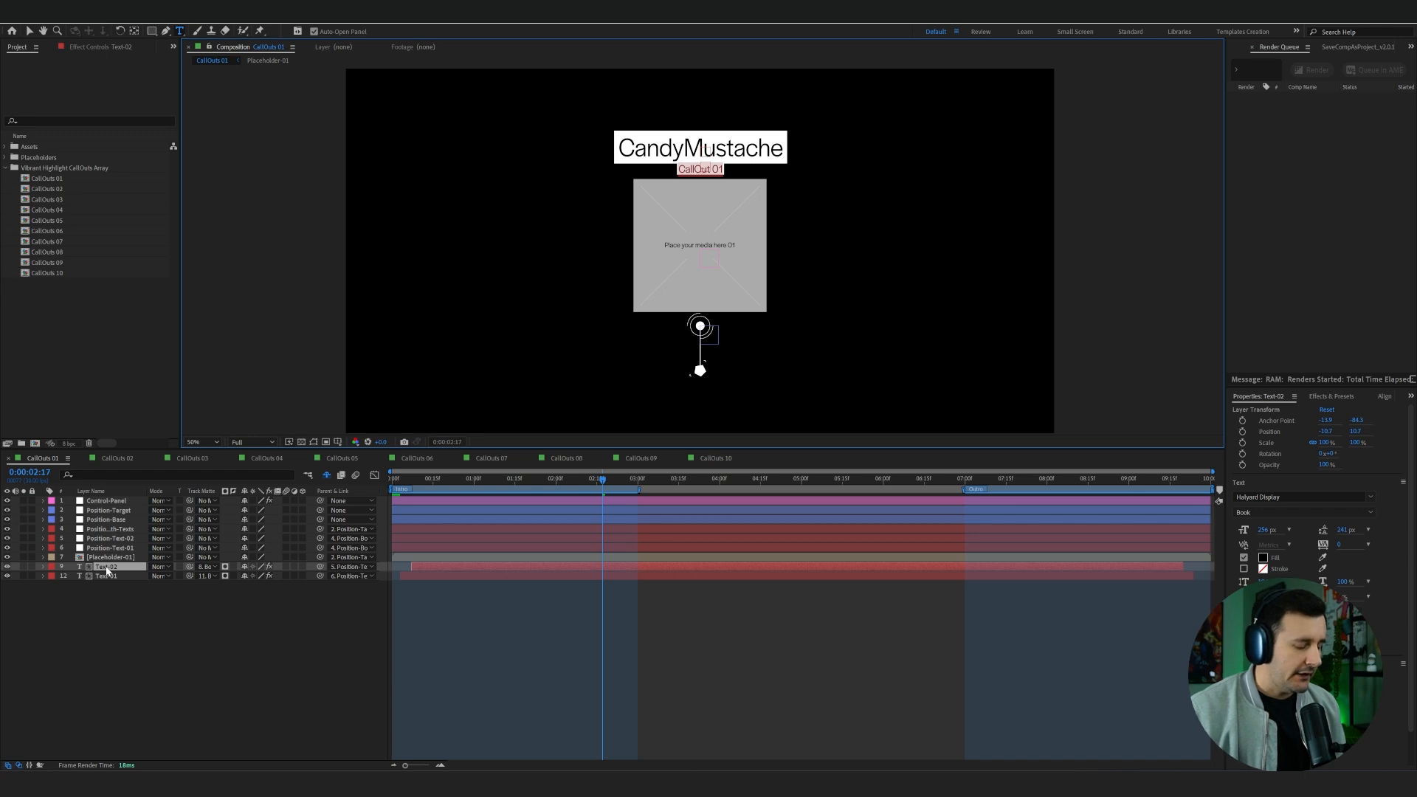
pyautogui.press('BackSpace')
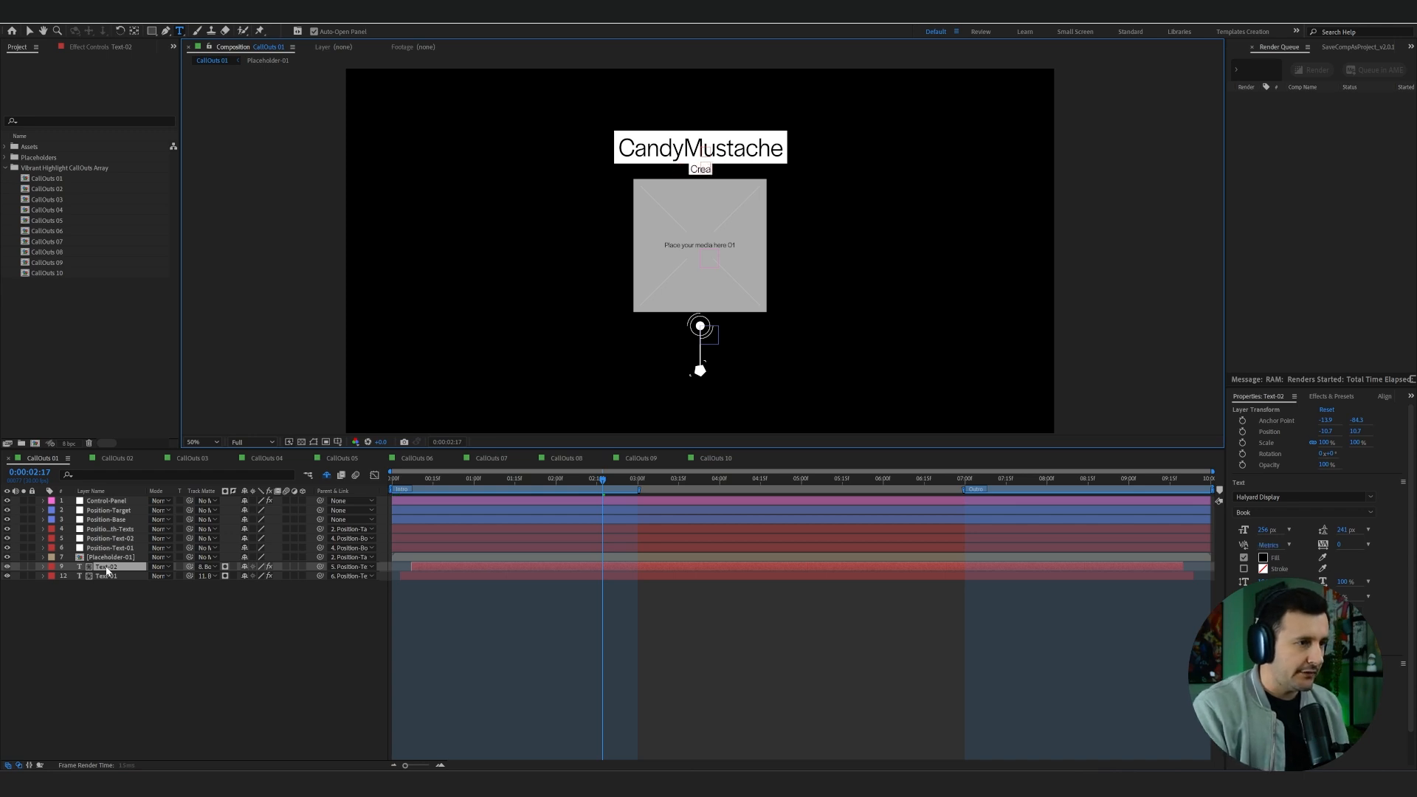
pyautogui.write('Create with')
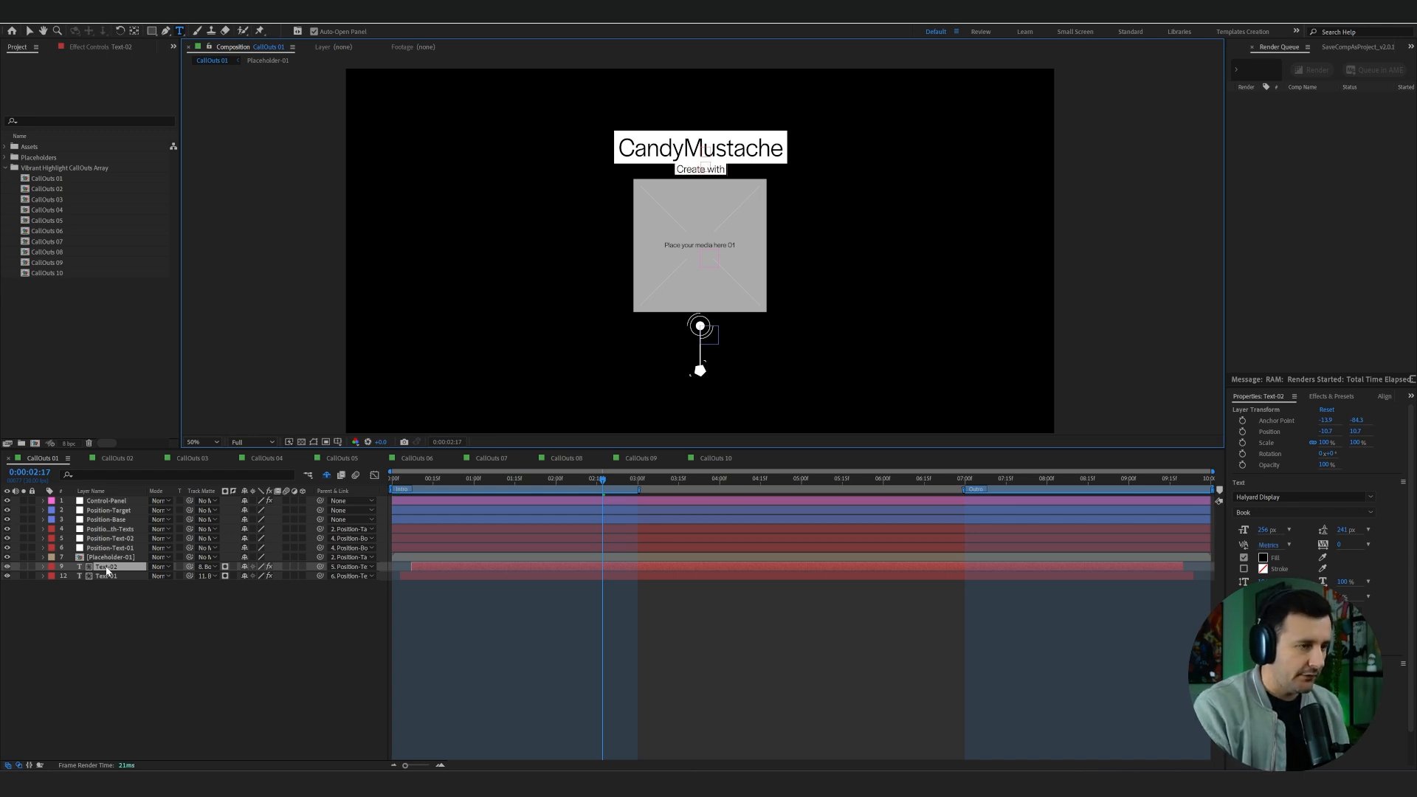
pyautogui.write('ou limits')
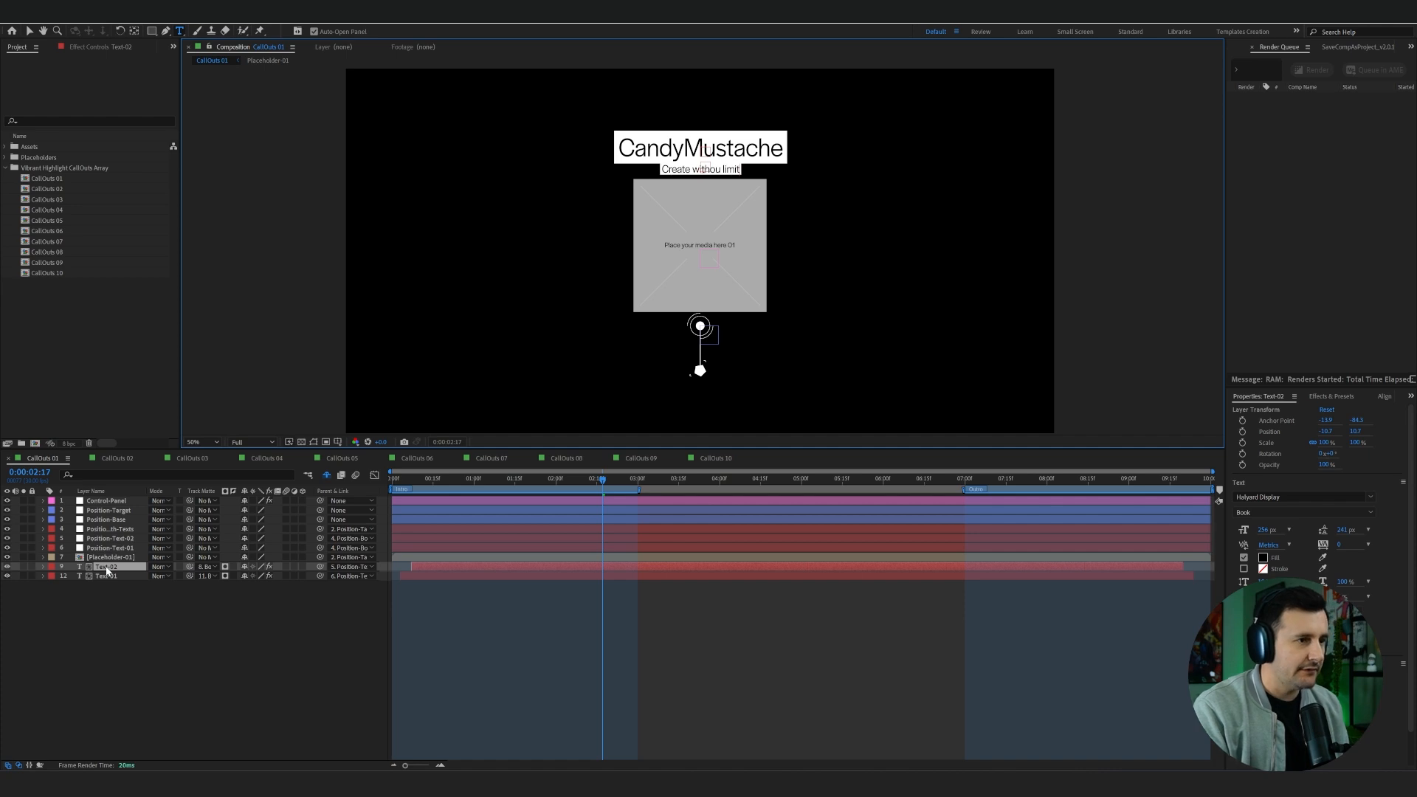
pyautogui.click(144, 626)
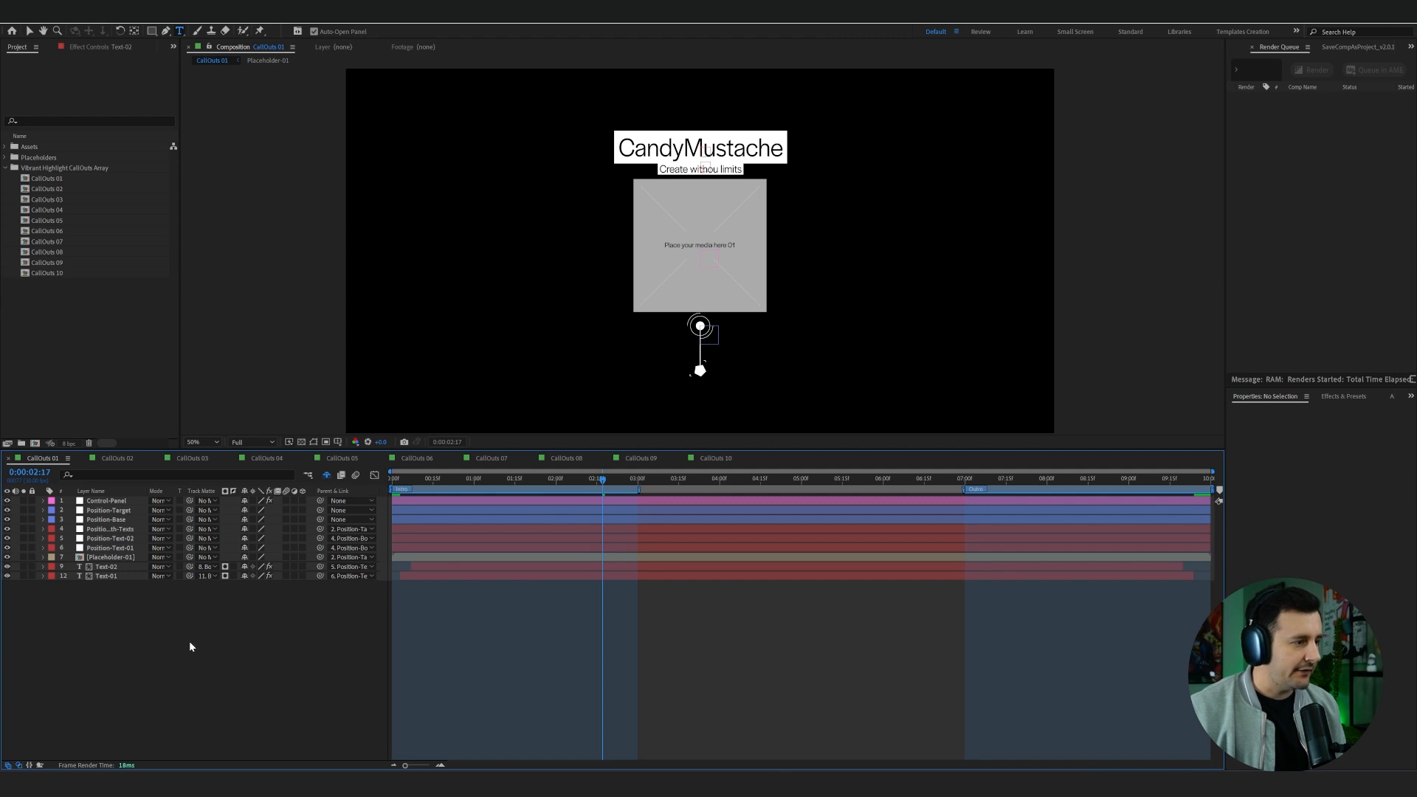
# - Move the callout's Position-Target null up and left, and its Position-Base null right and slightly down, so the connecting line runs diagonally
pyautogui.press('v')
pyautogui.click(707, 359)
pyautogui.moveTo(701, 327); pyautogui.dragTo(639, 306)
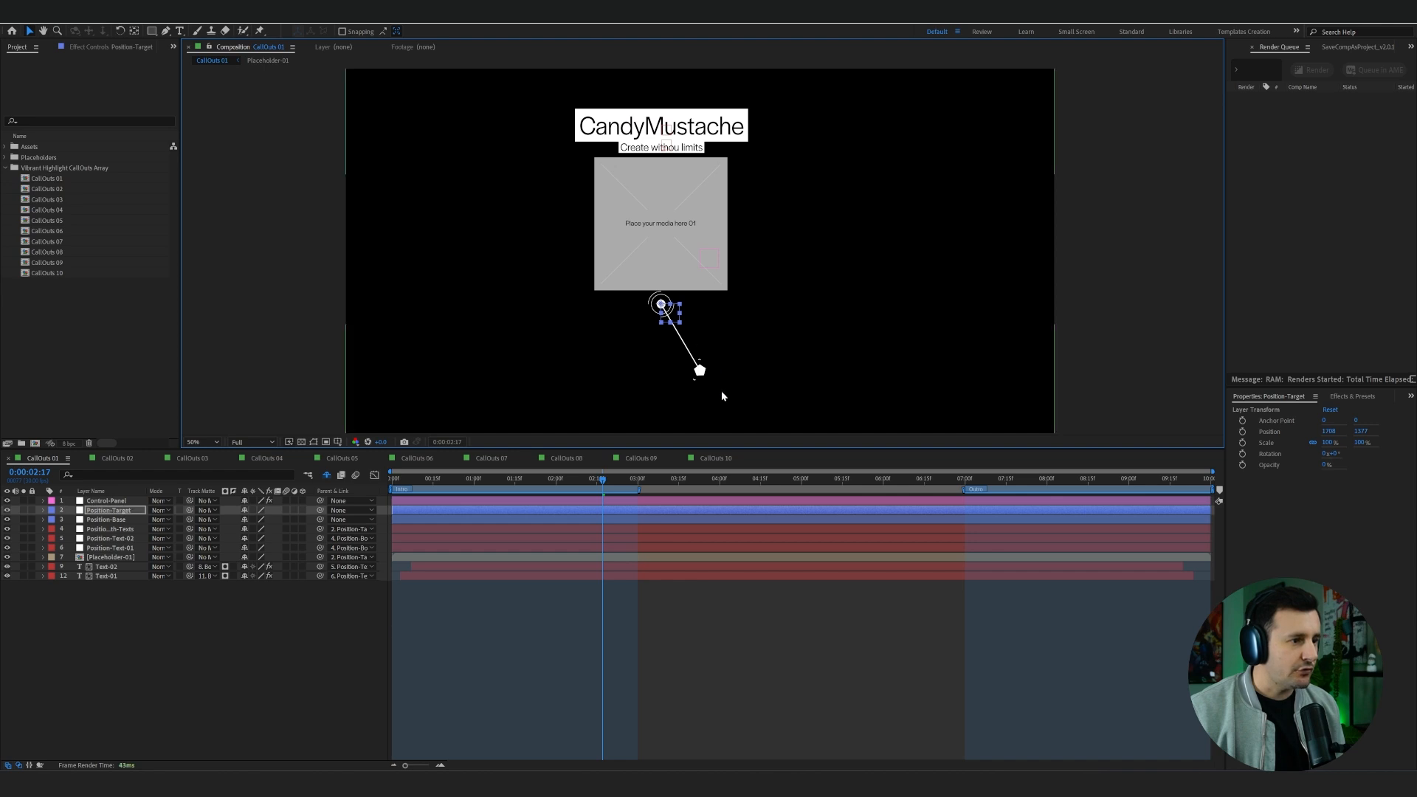
pyautogui.click(117, 520)
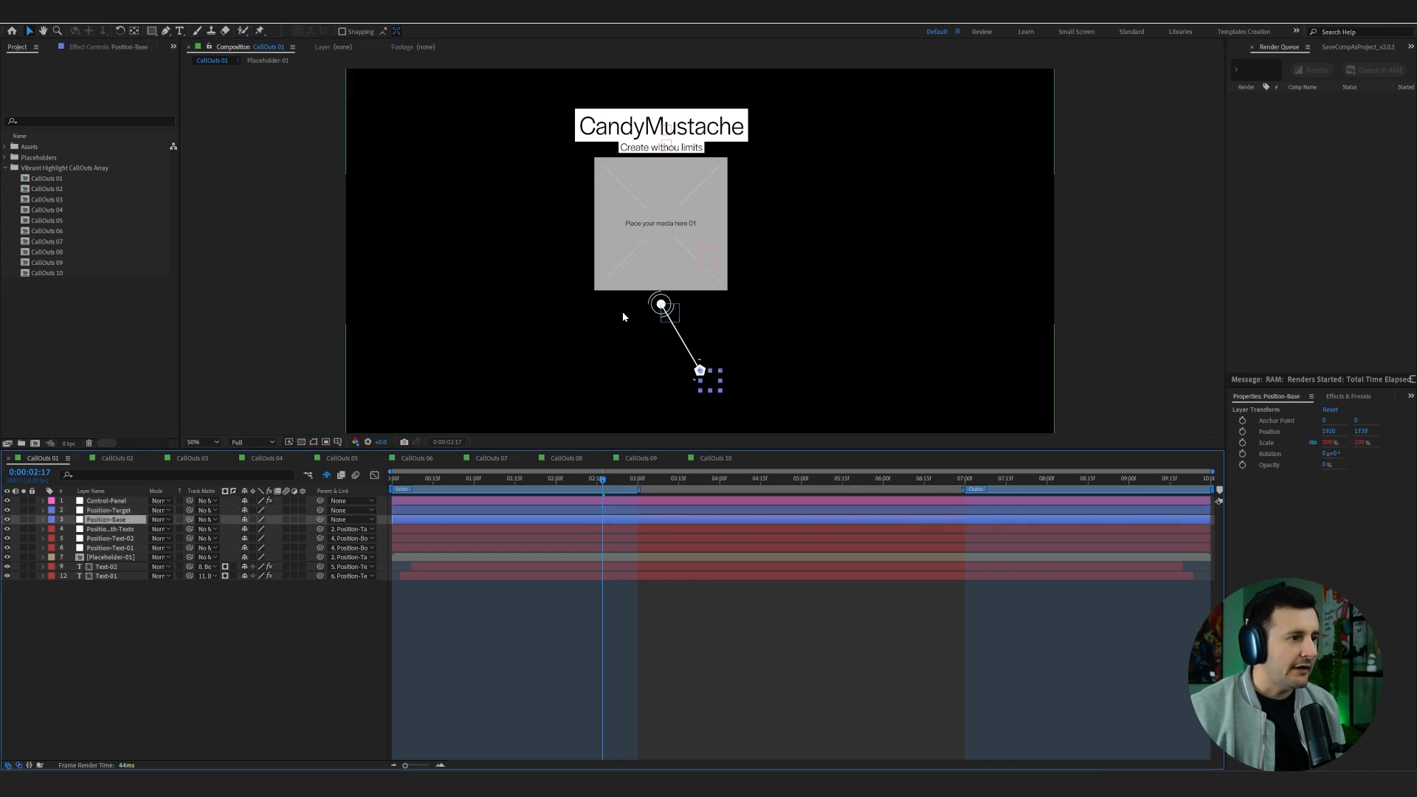
pyautogui.moveTo(701, 375); pyautogui.dragTo(808, 390)
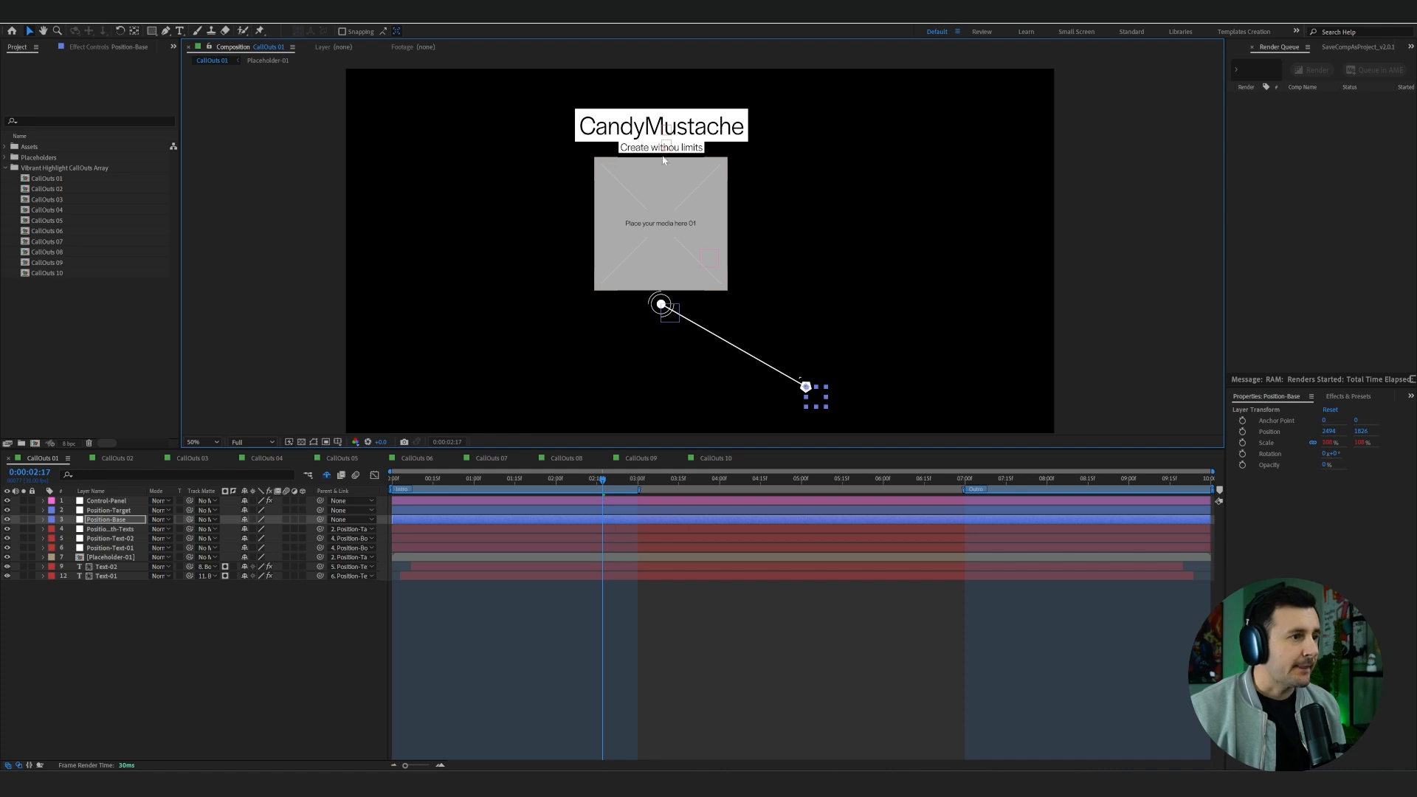
# - Shift the CandyMustache title slightly upward to separate it from the subtitle, and preview the callout animation
pyautogui.click(666, 130)
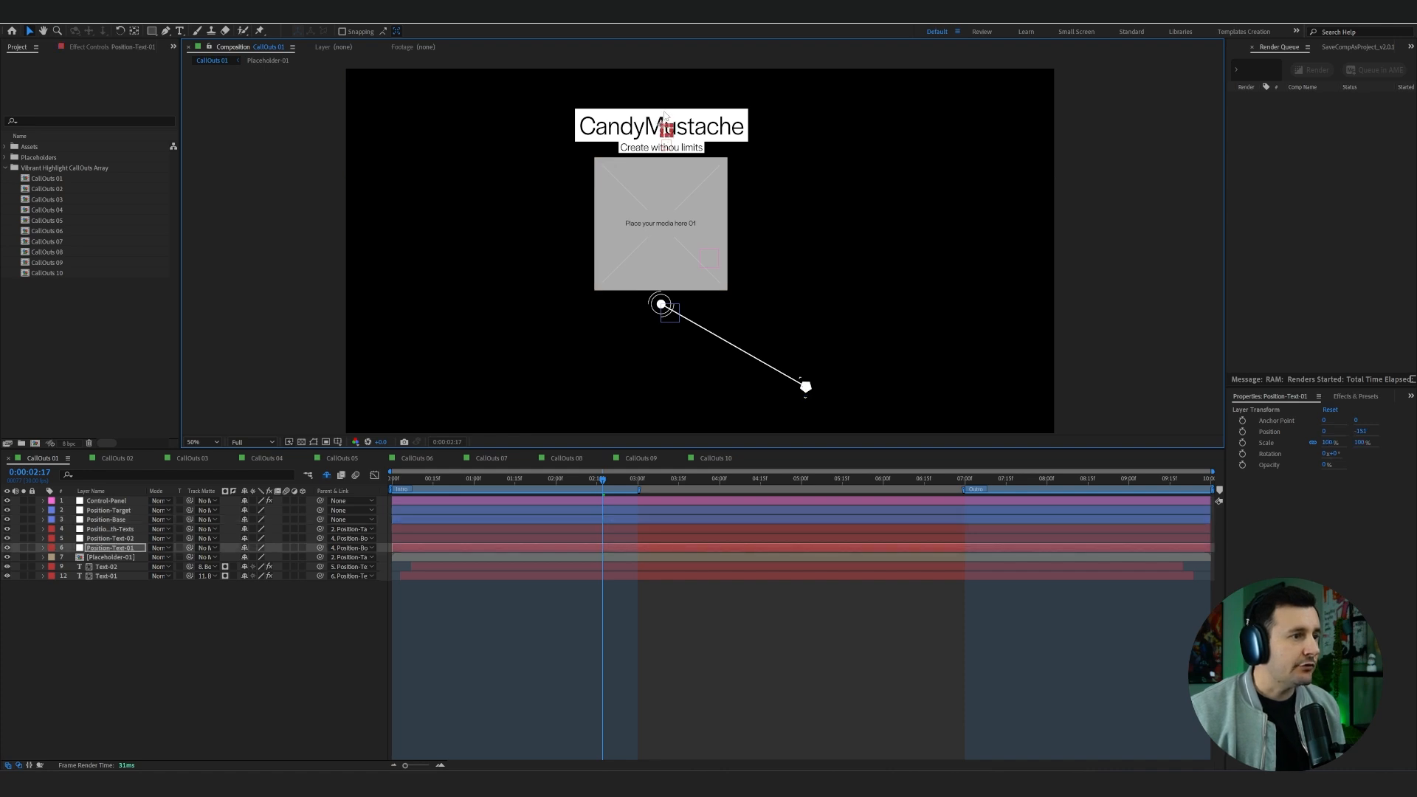
pyautogui.moveTo(665, 130)
pyautogui.mouseDown()
pyautogui.moveTo(651, 141)
pyautogui.moveTo(663, 140)
pyautogui.mouseUp()
pyautogui.click(666, 148)
pyautogui.press('space')
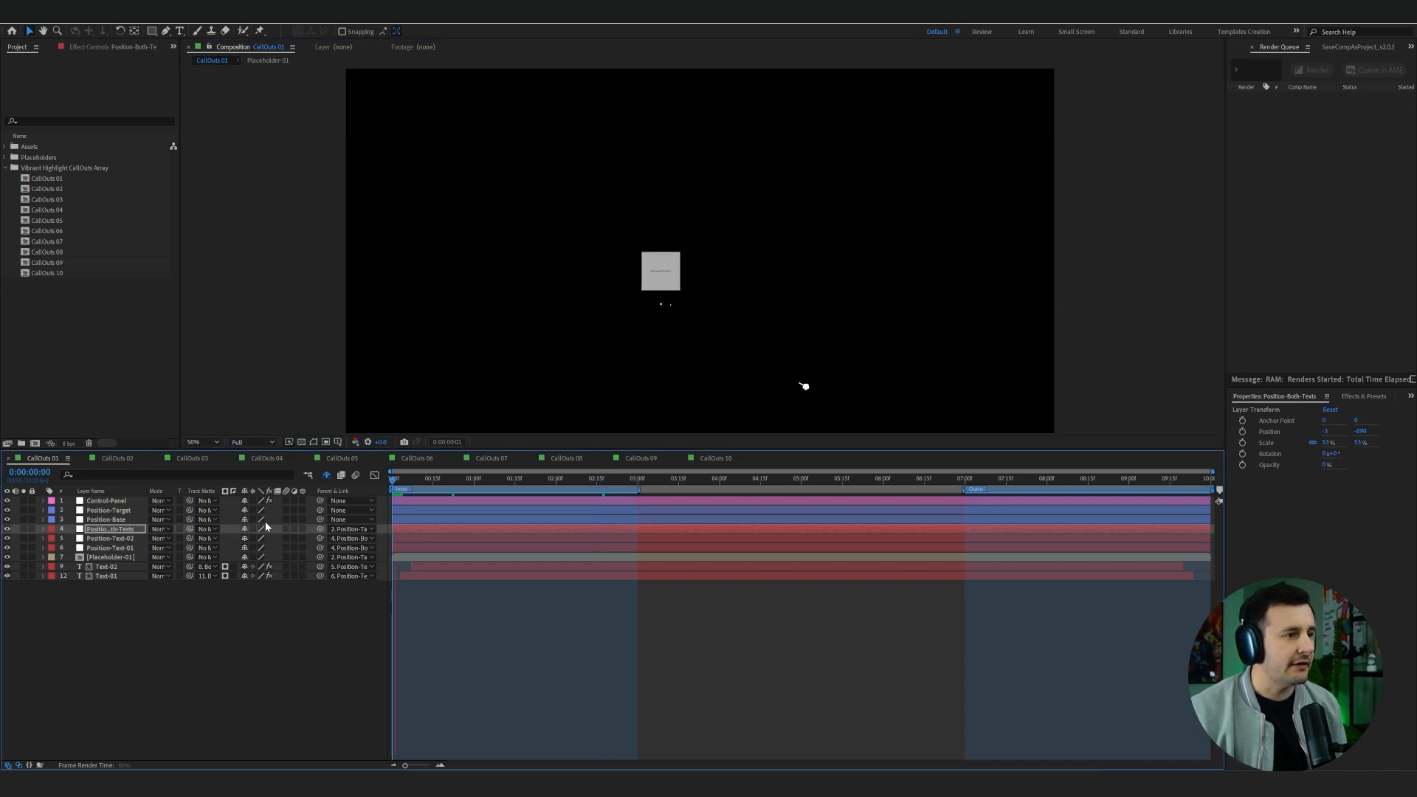
# - In the Control-Panel layer's effect controls, set Base_Scale to 124 and slightly reduce Secondary_Scale
pyautogui.click(111, 501)
pyautogui.click(90, 47)
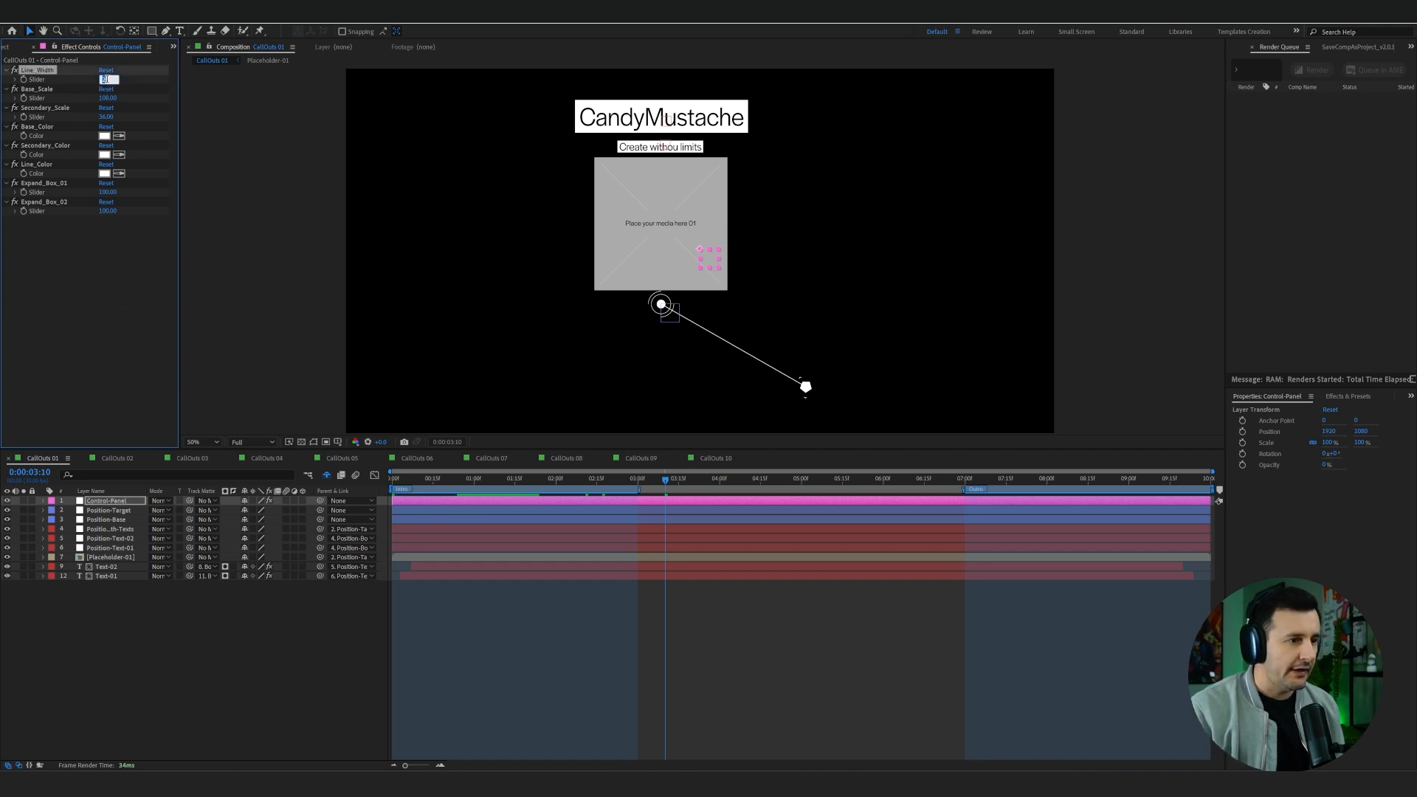
pyautogui.press('Return')
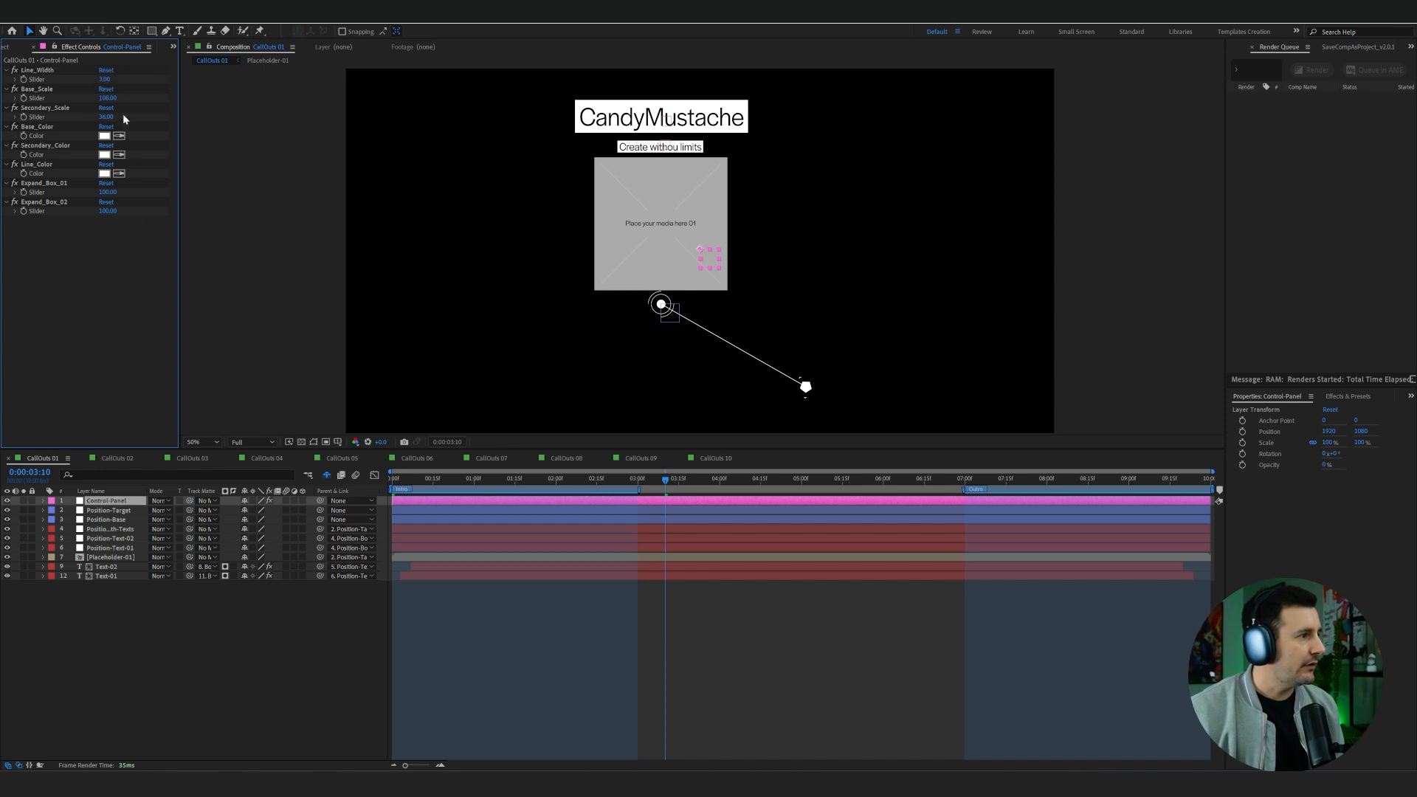
pyautogui.moveTo(109, 98)
pyautogui.mouseDown()
pyautogui.moveTo(141, 98)
pyautogui.moveTo(102, 118)
pyautogui.mouseUp()
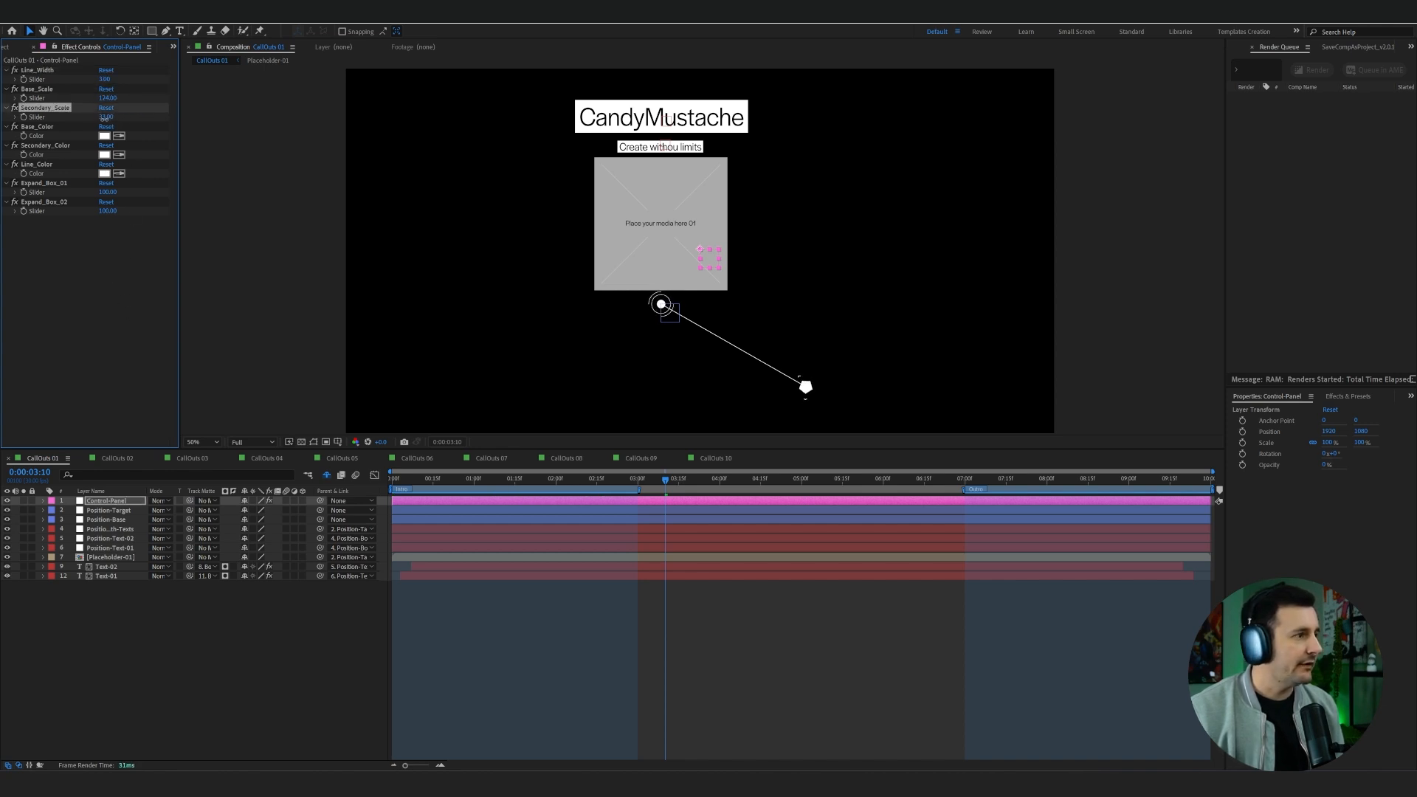
# - Change the callout's Base_Color to a muted pinkish red
pyautogui.click(105, 138)
pyautogui.moveTo(106, 500)
pyautogui.mouseDown()
pyautogui.moveTo(139, 472)
pyautogui.moveTo(91, 485)
pyautogui.mouseUp()
pyautogui.click(311, 434)
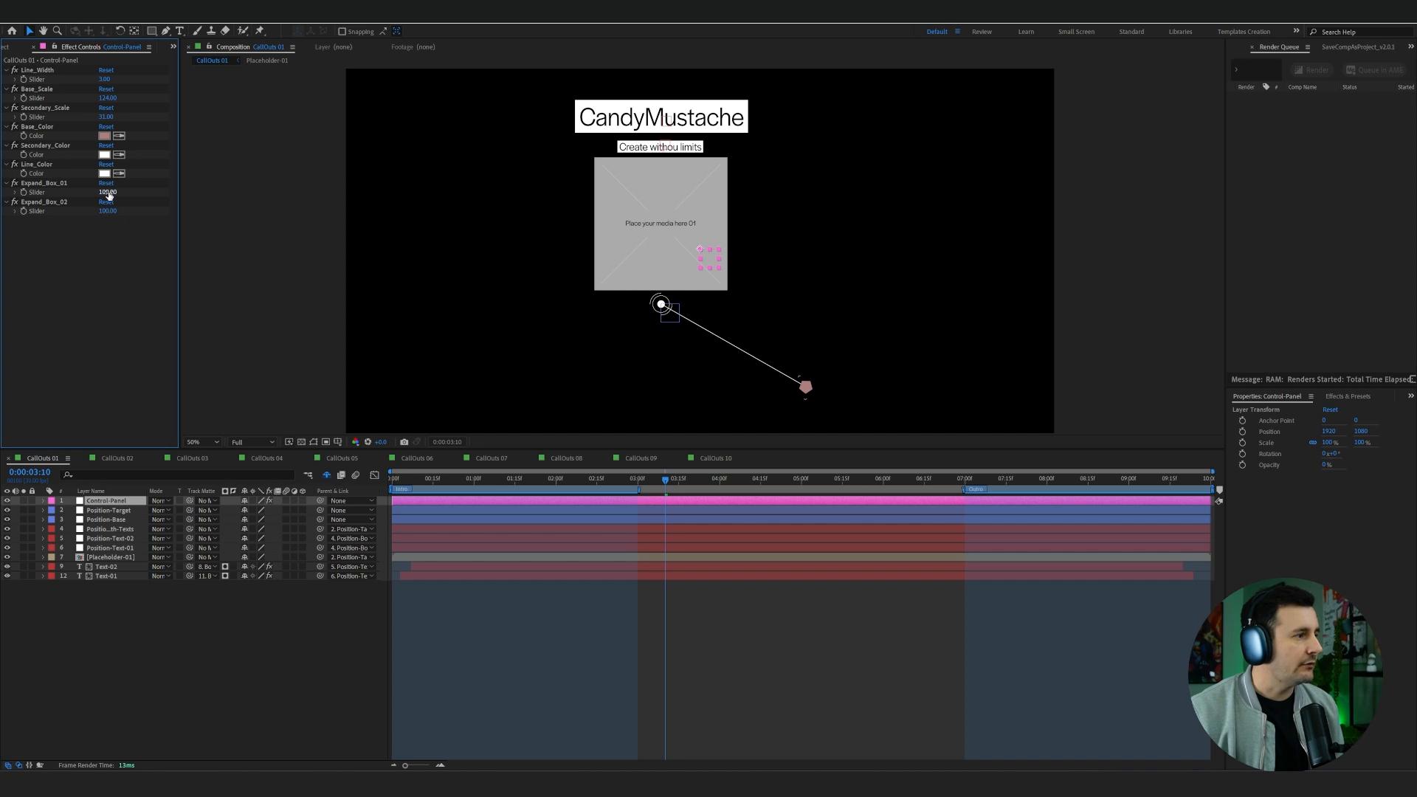
# - Increase Expand_Box_01 to enlarge the title's background box, and move the title slightly up to clear the subtitle
pyautogui.moveTo(109, 193); pyautogui.dragTo(131, 194)
pyautogui.click(666, 122)
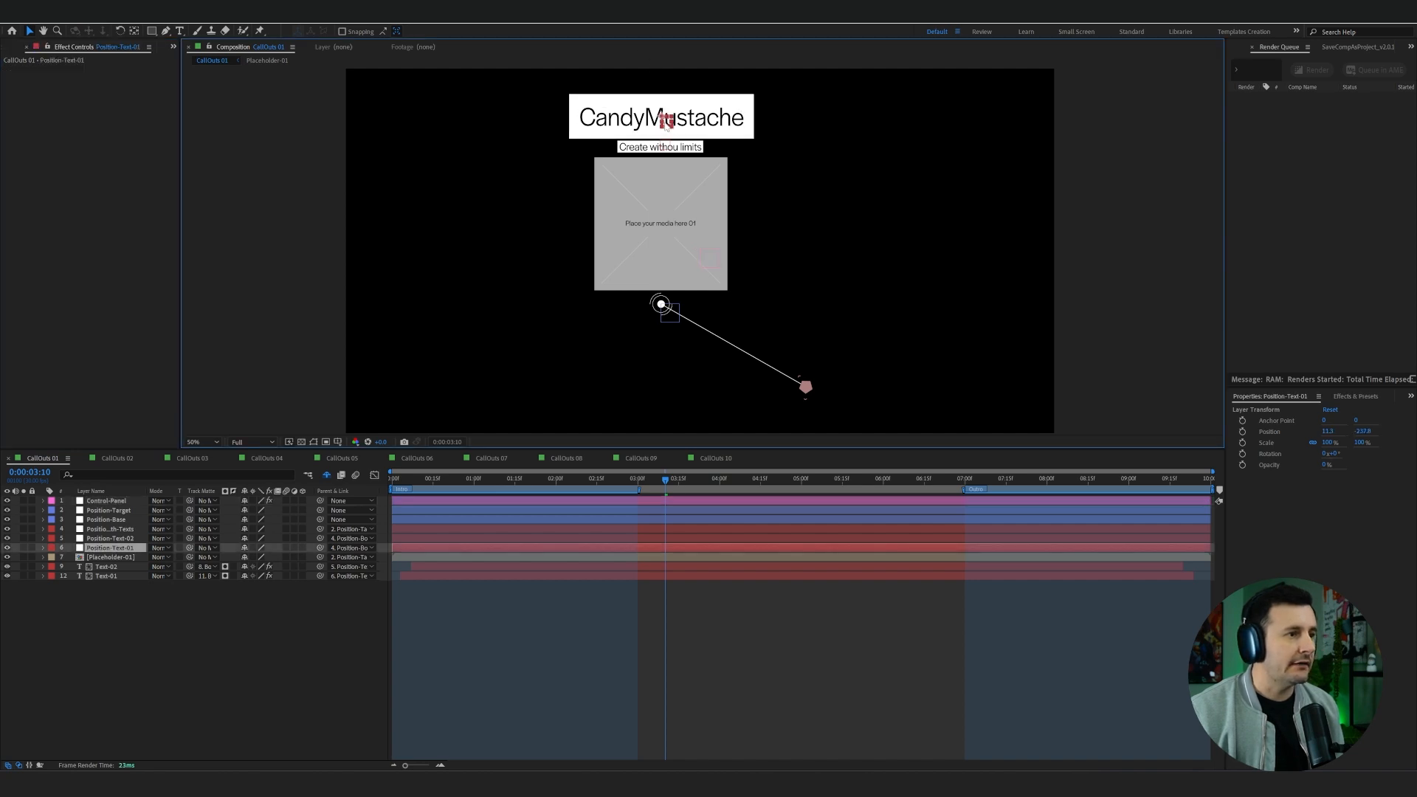
pyautogui.moveTo(667, 120); pyautogui.dragTo(666, 115)
pyautogui.click(235, 673)
pyautogui.moveTo(696, 480); pyautogui.dragTo(766, 481)
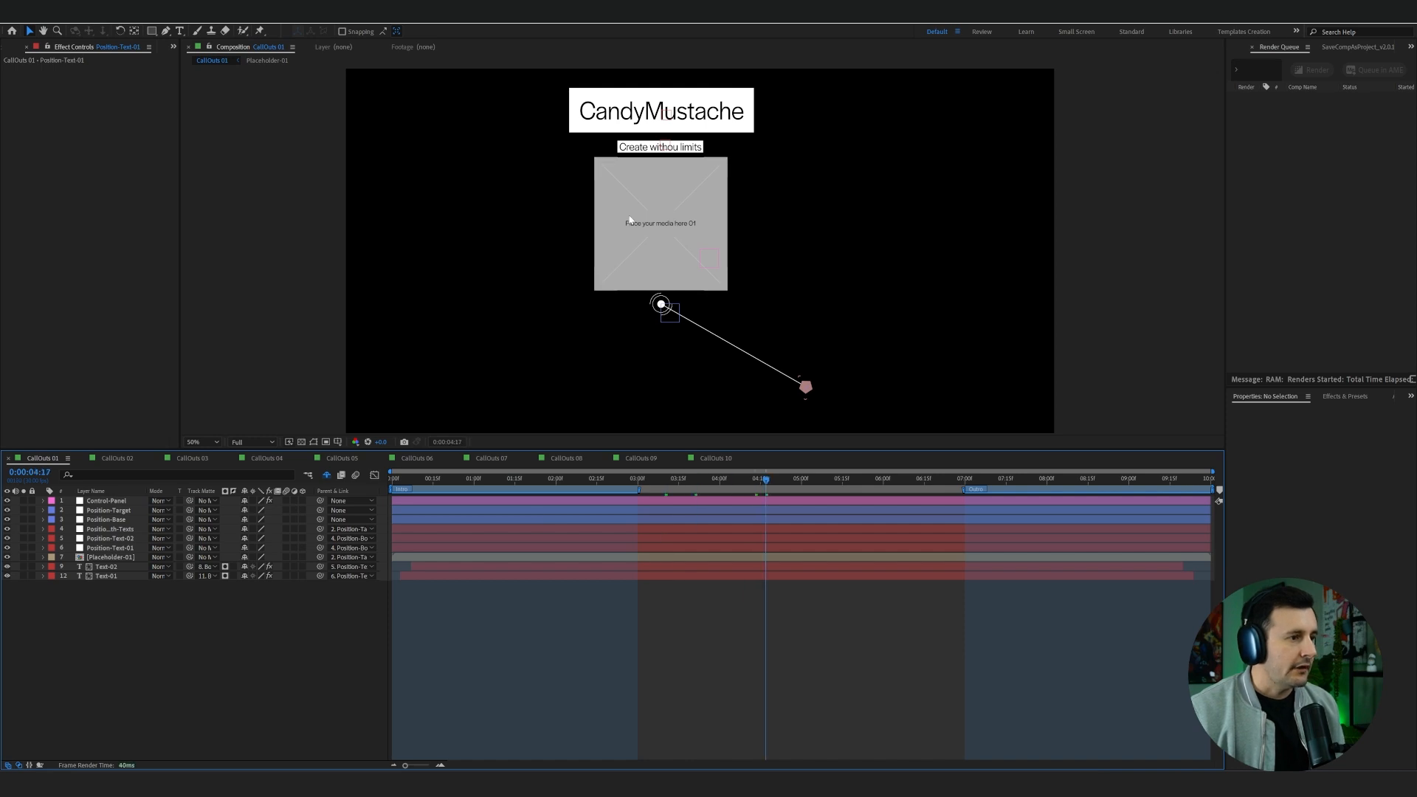
# - Add the Together Spouse Lovers Woman clip as the top layer of the Placeholder-01 composition and check it in CallOuts 01
pyautogui.doubleClick(119, 558)
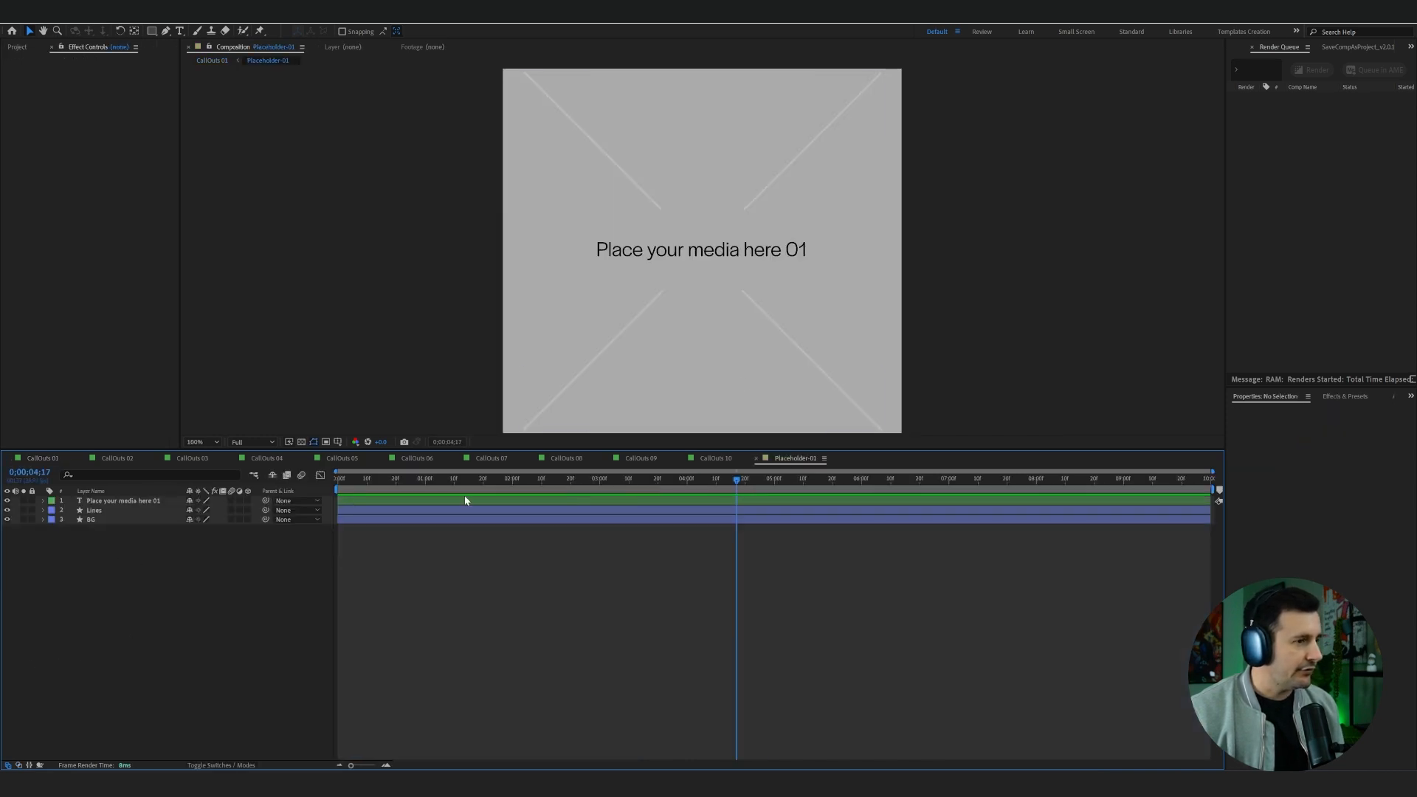
pyautogui.click(17, 46)
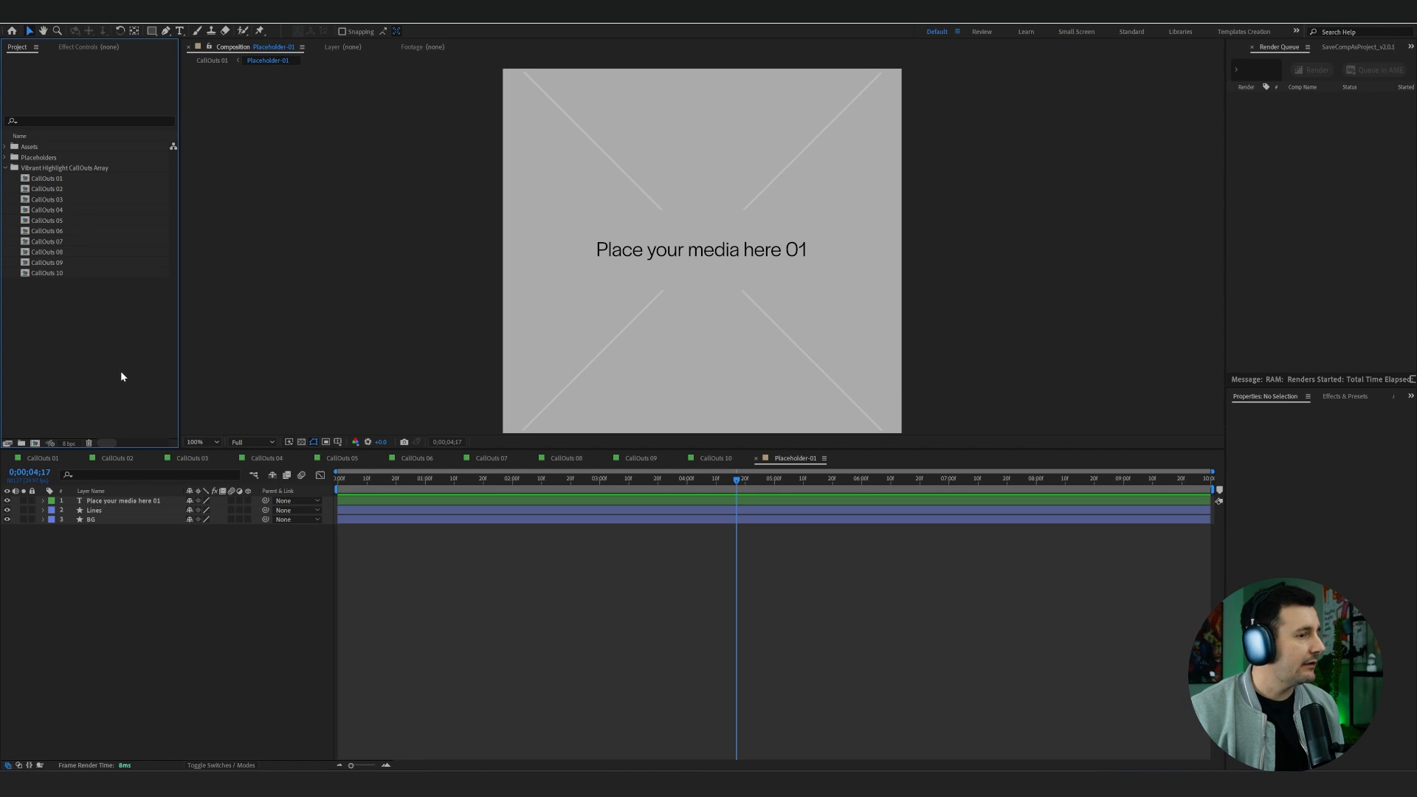
pyautogui.click(6, 147)
pyautogui.moveTo(44, 158); pyautogui.dragTo(109, 510)
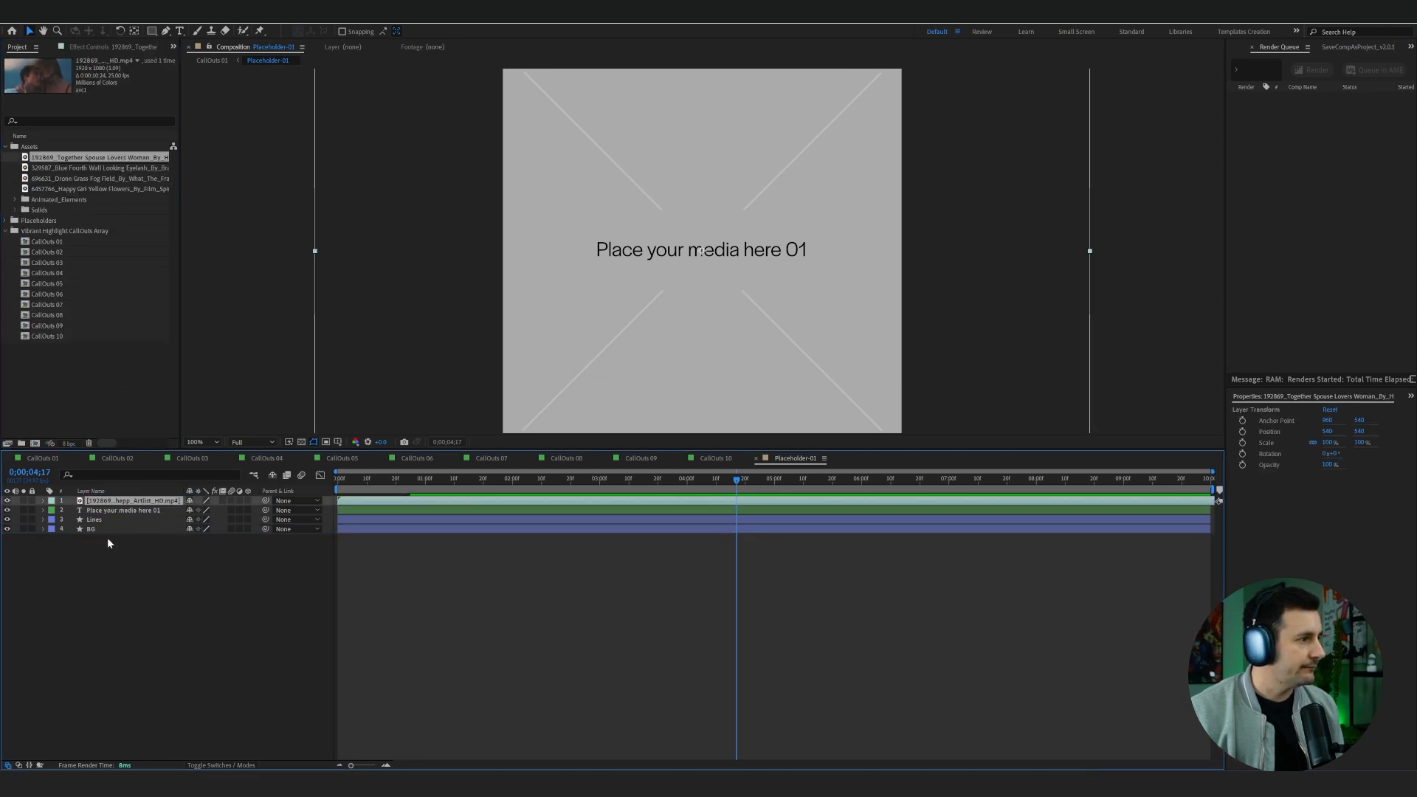
pyautogui.press('Home')
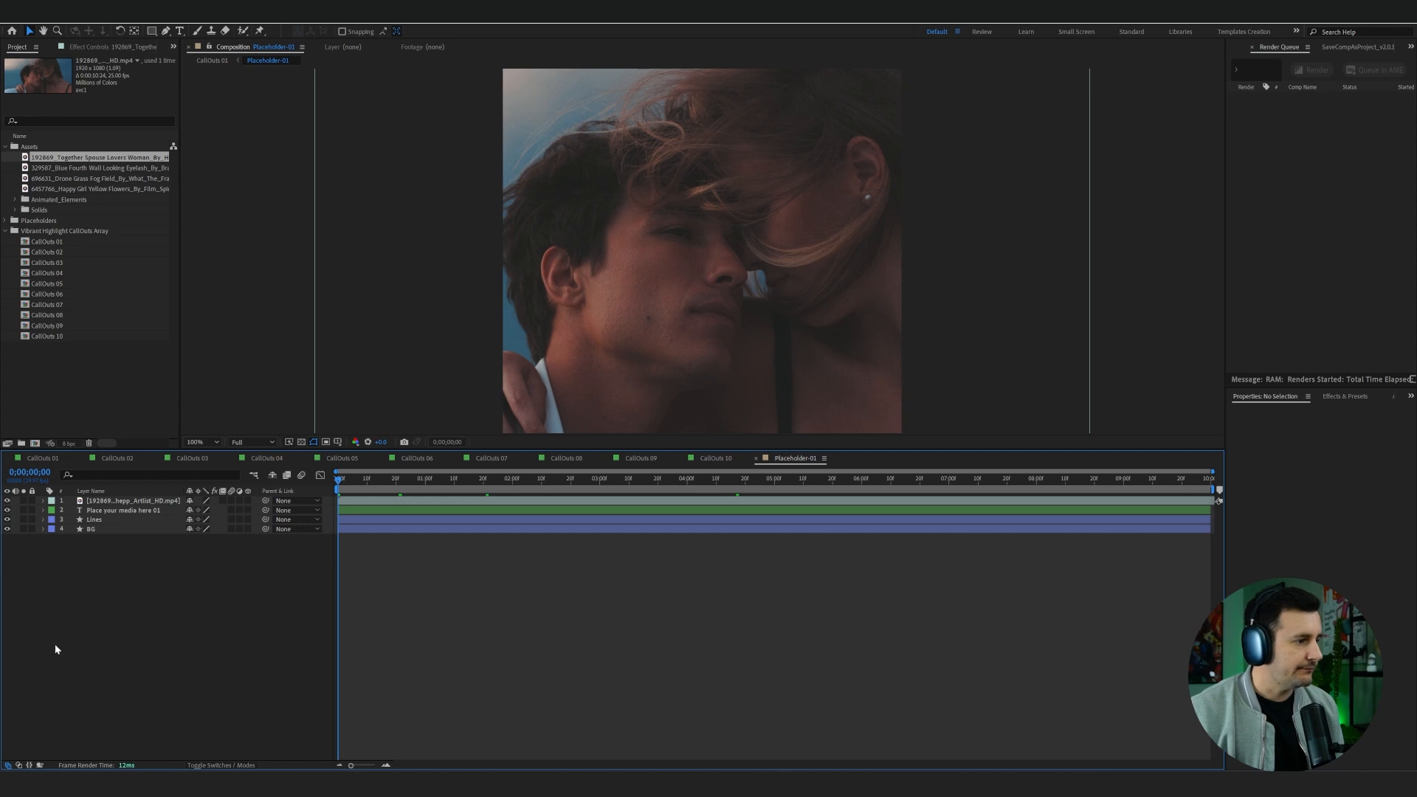
pyautogui.click(42, 458)
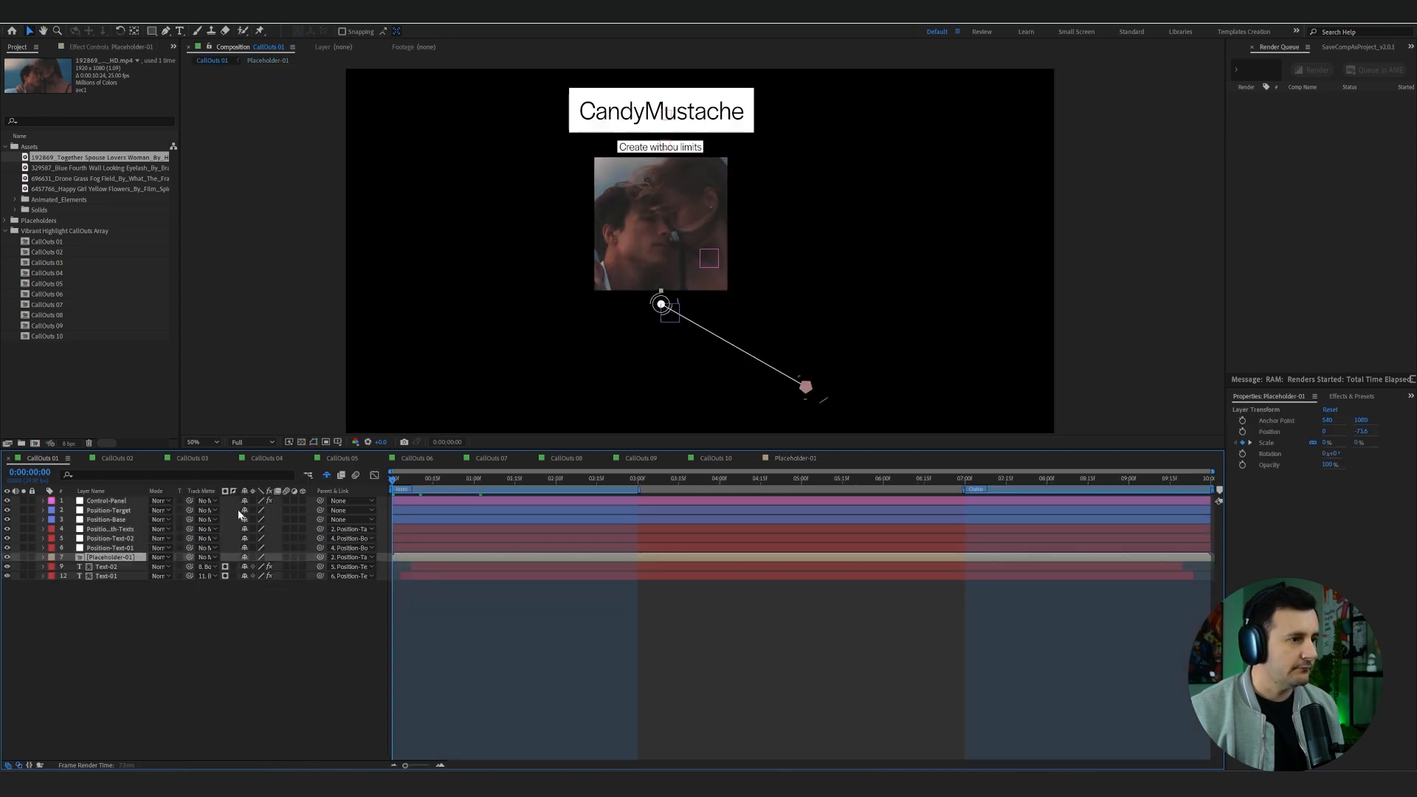
pyautogui.moveTo(407, 478); pyautogui.dragTo(779, 573)
# - Create a new 1920x1080, 30 fps composition named Main with a 30-second duration
pyautogui.click(95, 413)
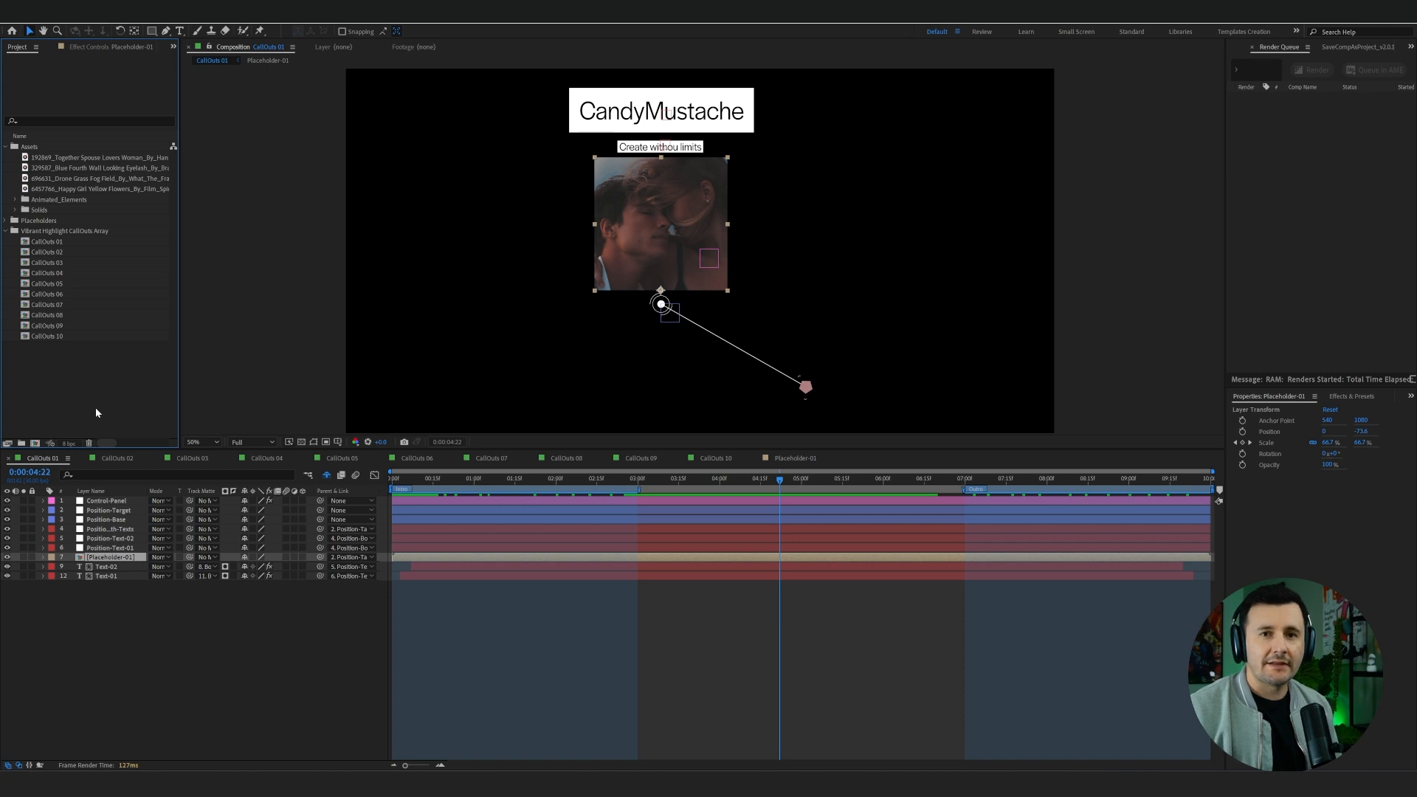
pyautogui.hotkey('ctrl', 'n')
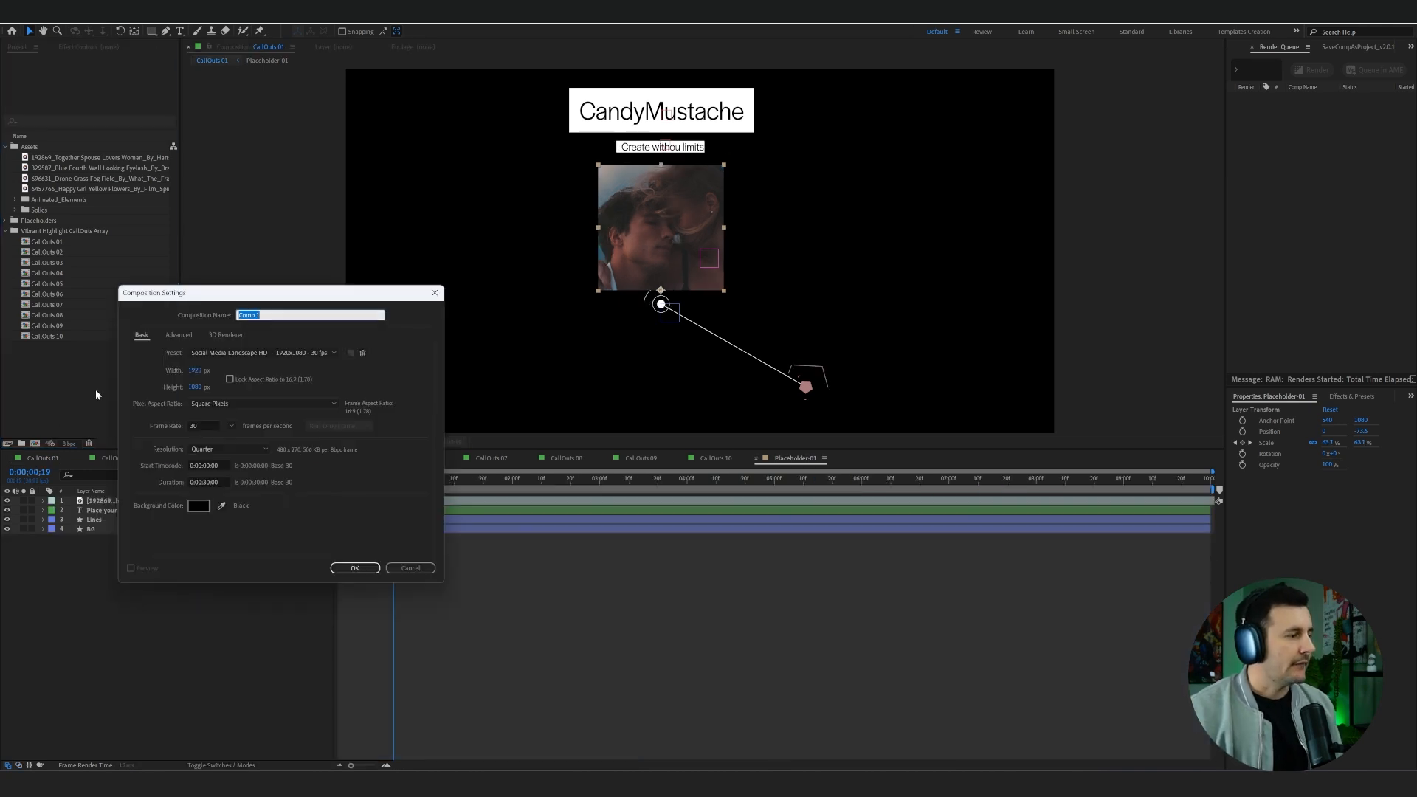
pyautogui.write('Main')
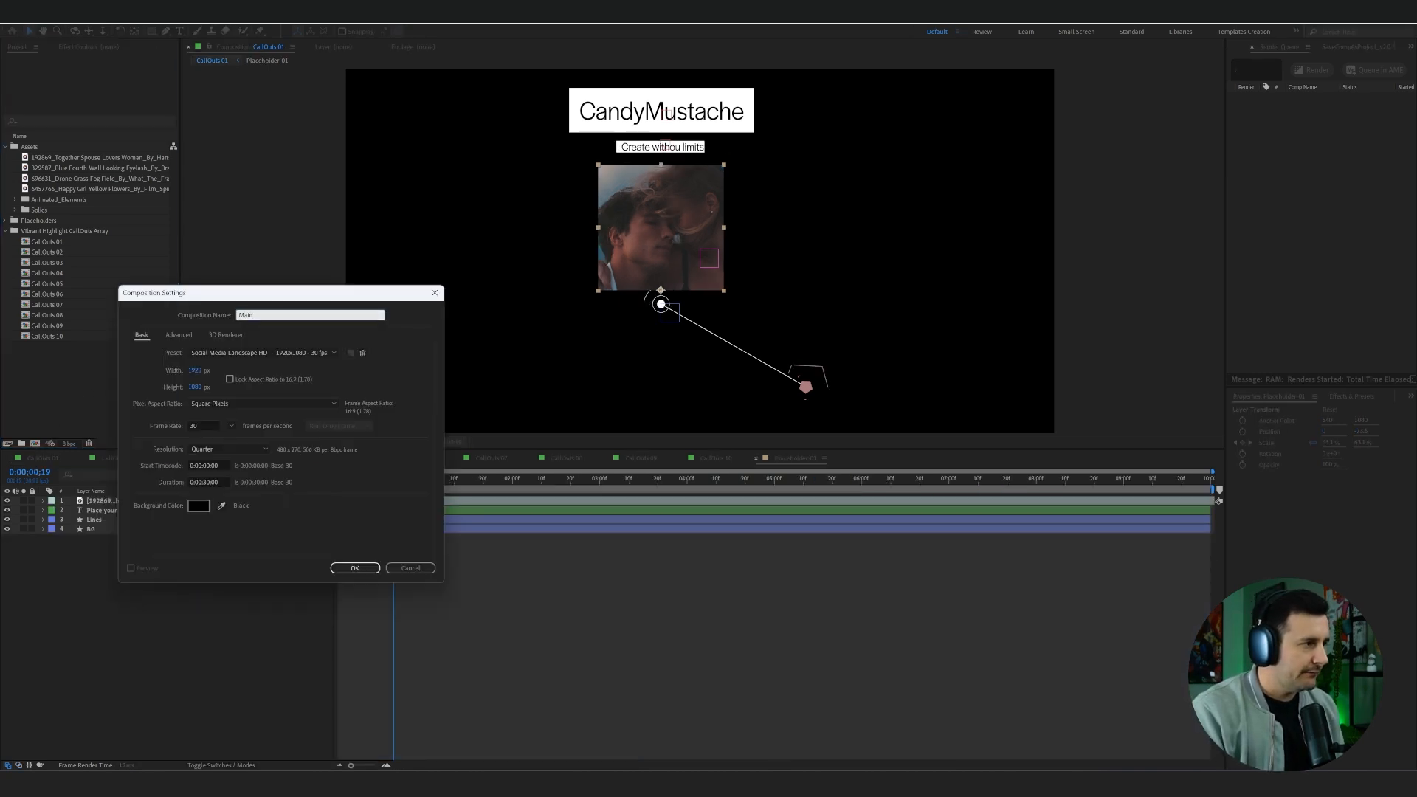
pyautogui.press('Return')
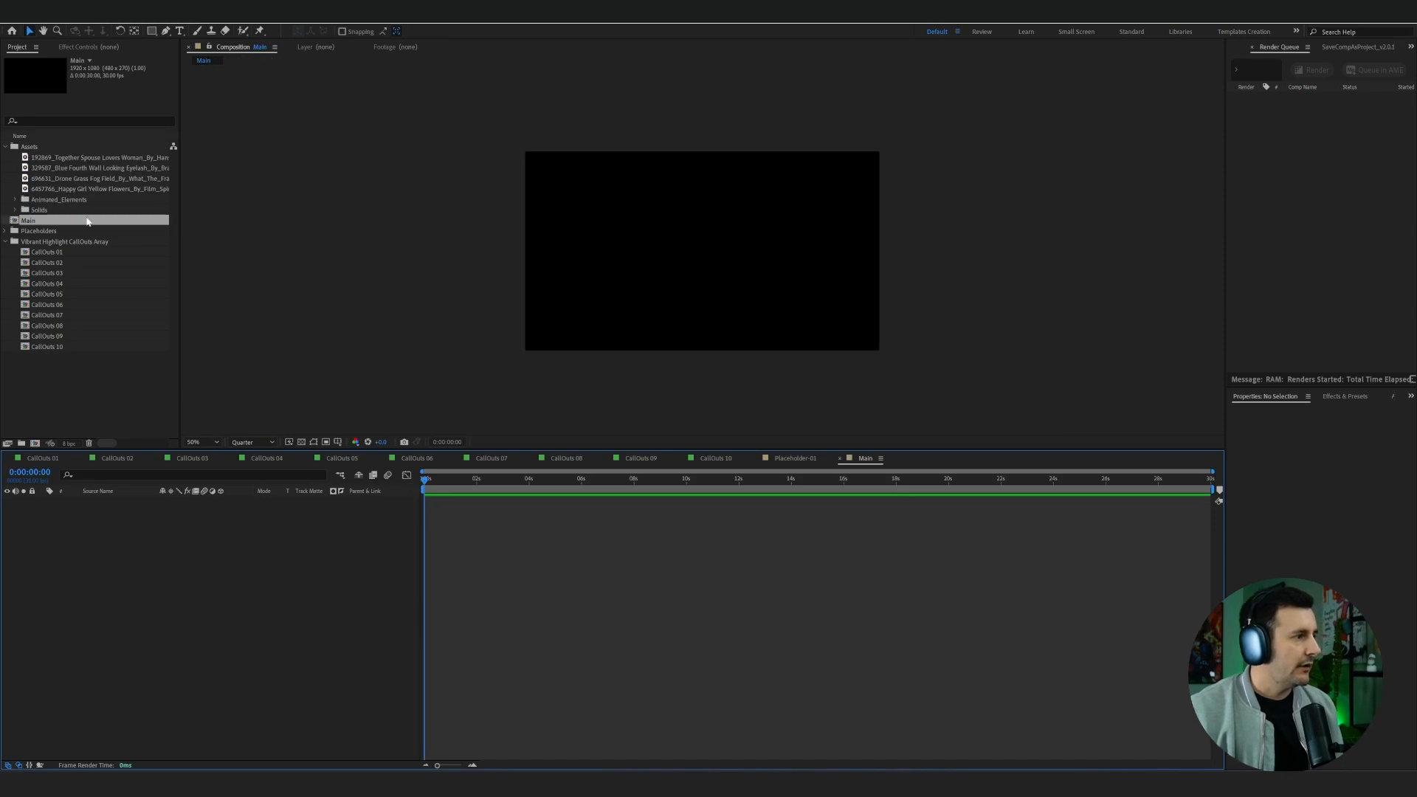
# - Add the Happy Girl Yellow Flowers clip to the Main composition, enlarge it to fill the frame, and start it at about 1 second
pyautogui.click(114, 190)
pyautogui.moveTo(114, 191); pyautogui.dragTo(358, 690)
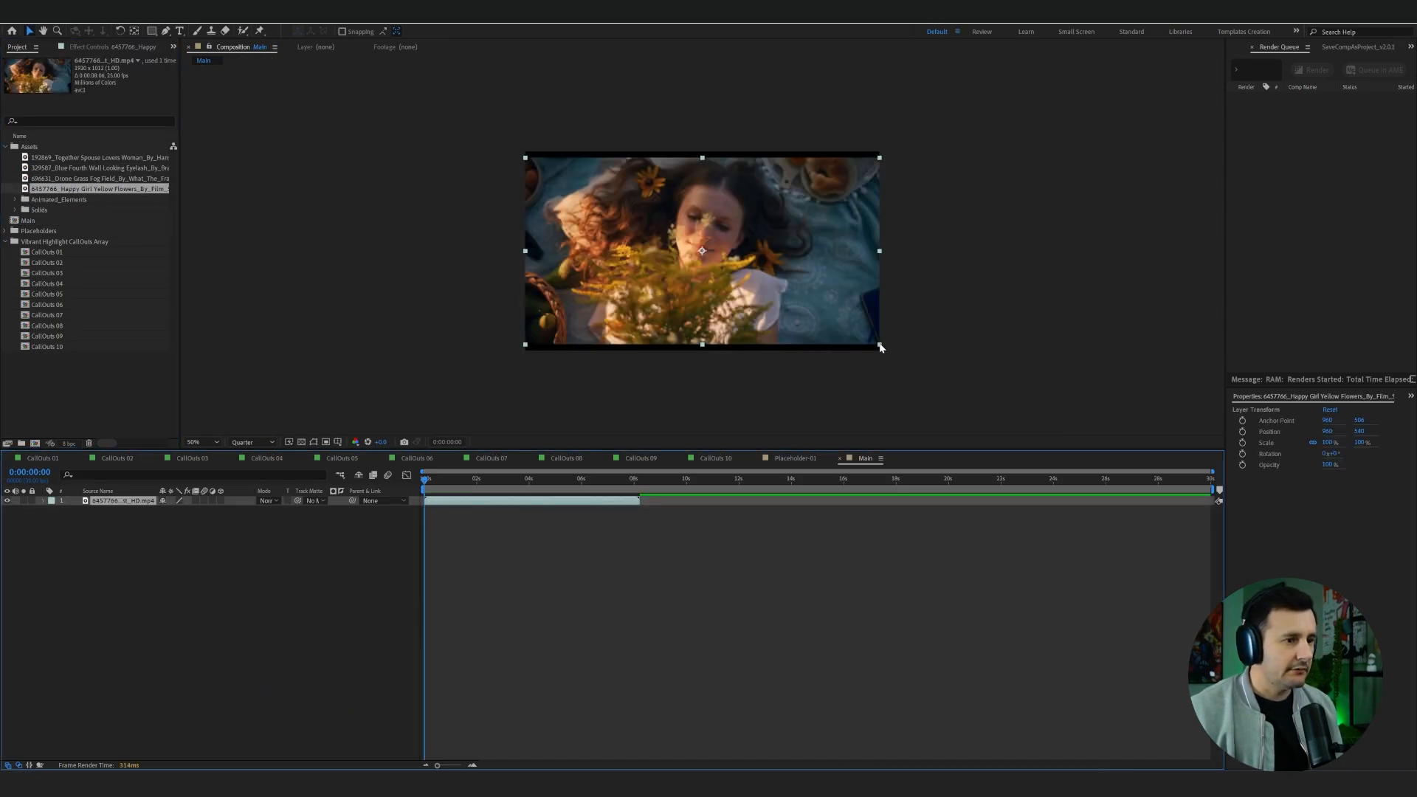
pyautogui.moveTo(880, 347); pyautogui.dragTo(892, 352)
pyautogui.moveTo(527, 504)
pyautogui.mouseDown()
pyautogui.moveTo(553, 505)
pyautogui.moveTo(525, 487)
pyautogui.mouseUp()
pyautogui.click(408, 507)
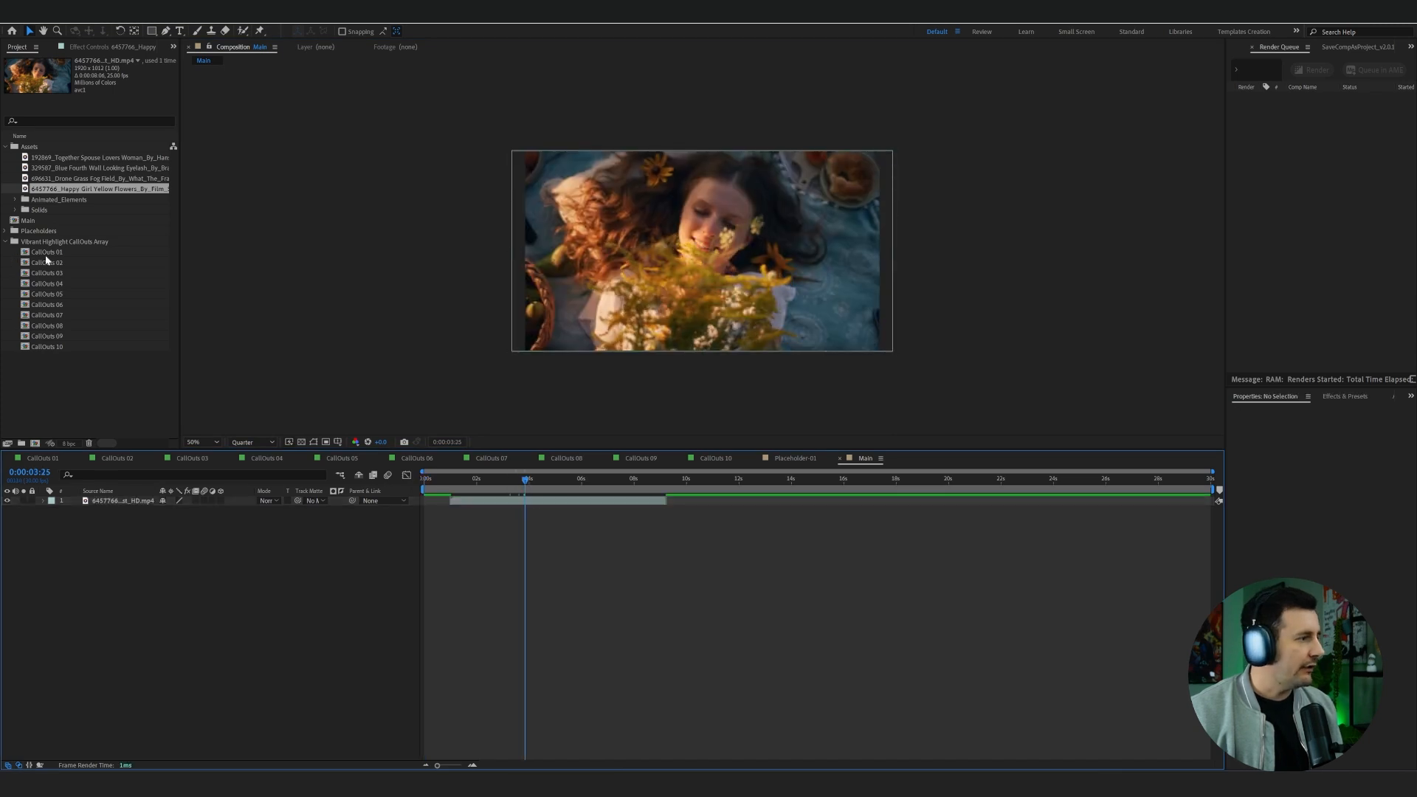
# - Add CallOuts 01 above the flower clip in Main, scale it to 50%, and move it slightly to the right
pyautogui.moveTo(46, 258); pyautogui.dragTo(571, 512)
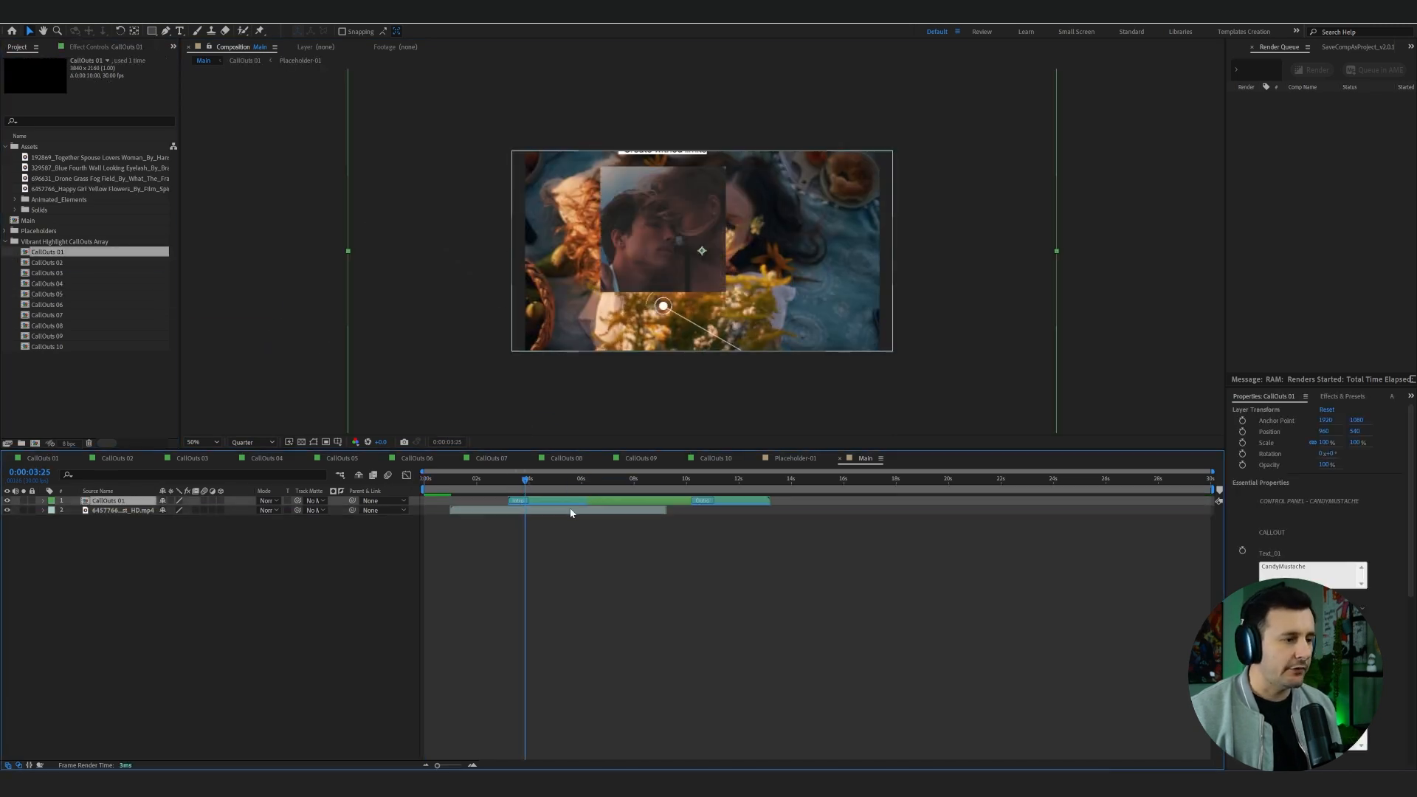
pyautogui.write('s')
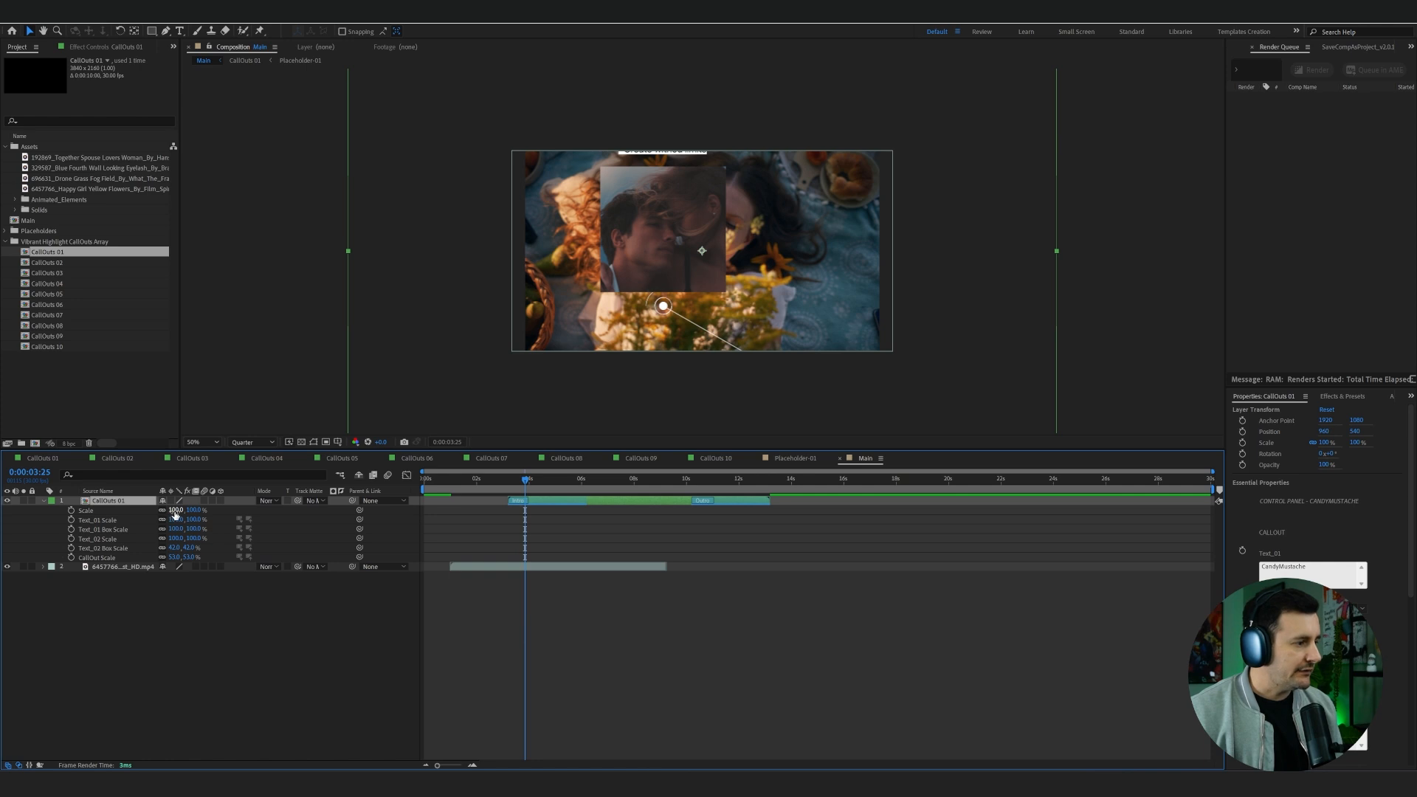
pyautogui.write('50')
pyautogui.press('Return')
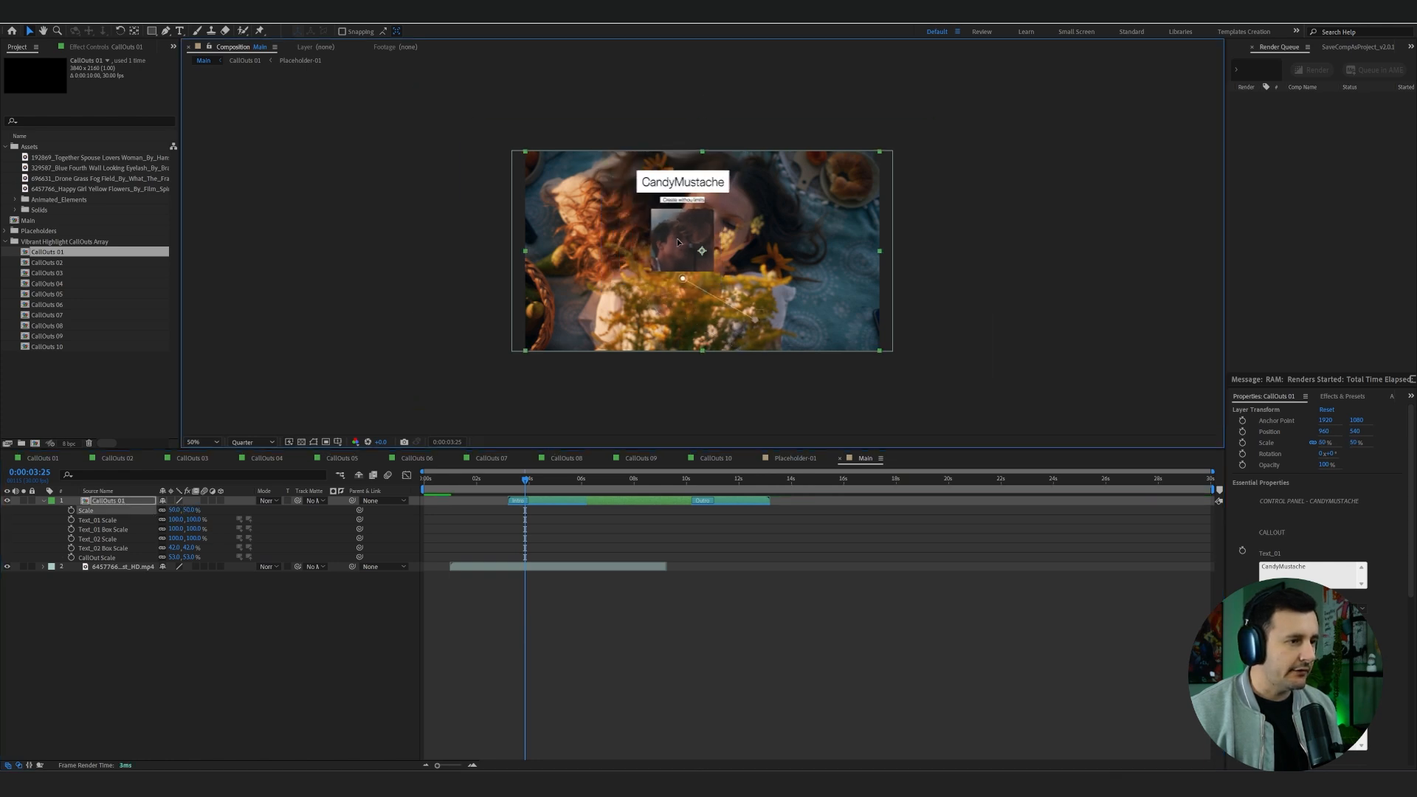
pyautogui.moveTo(678, 241); pyautogui.dragTo(704, 242)
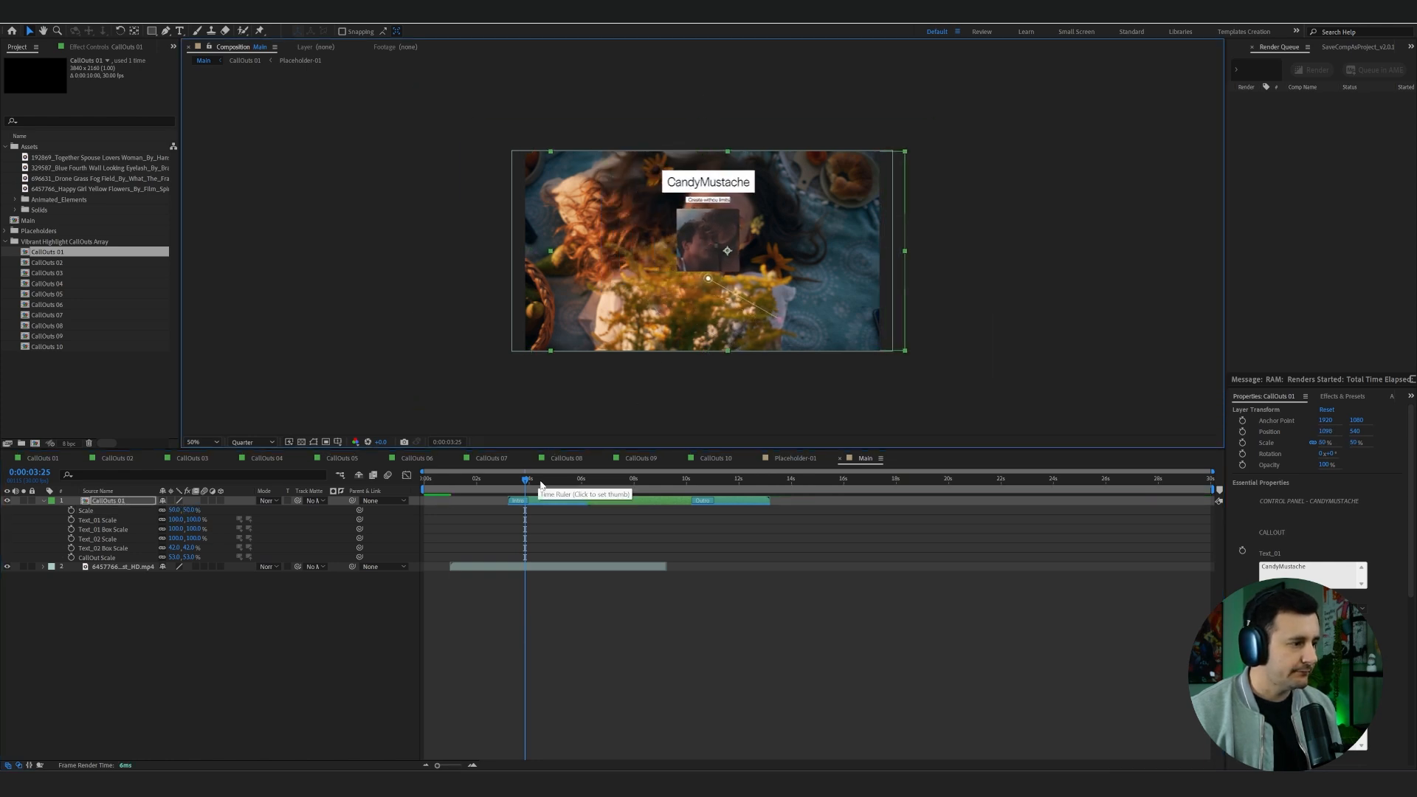
# - Start the CallOuts 01 layer at about 2 seconds, shorten it to finish just before the flower clip, and nudge the clip slightly later
pyautogui.moveTo(541, 483); pyautogui.dragTo(583, 504)
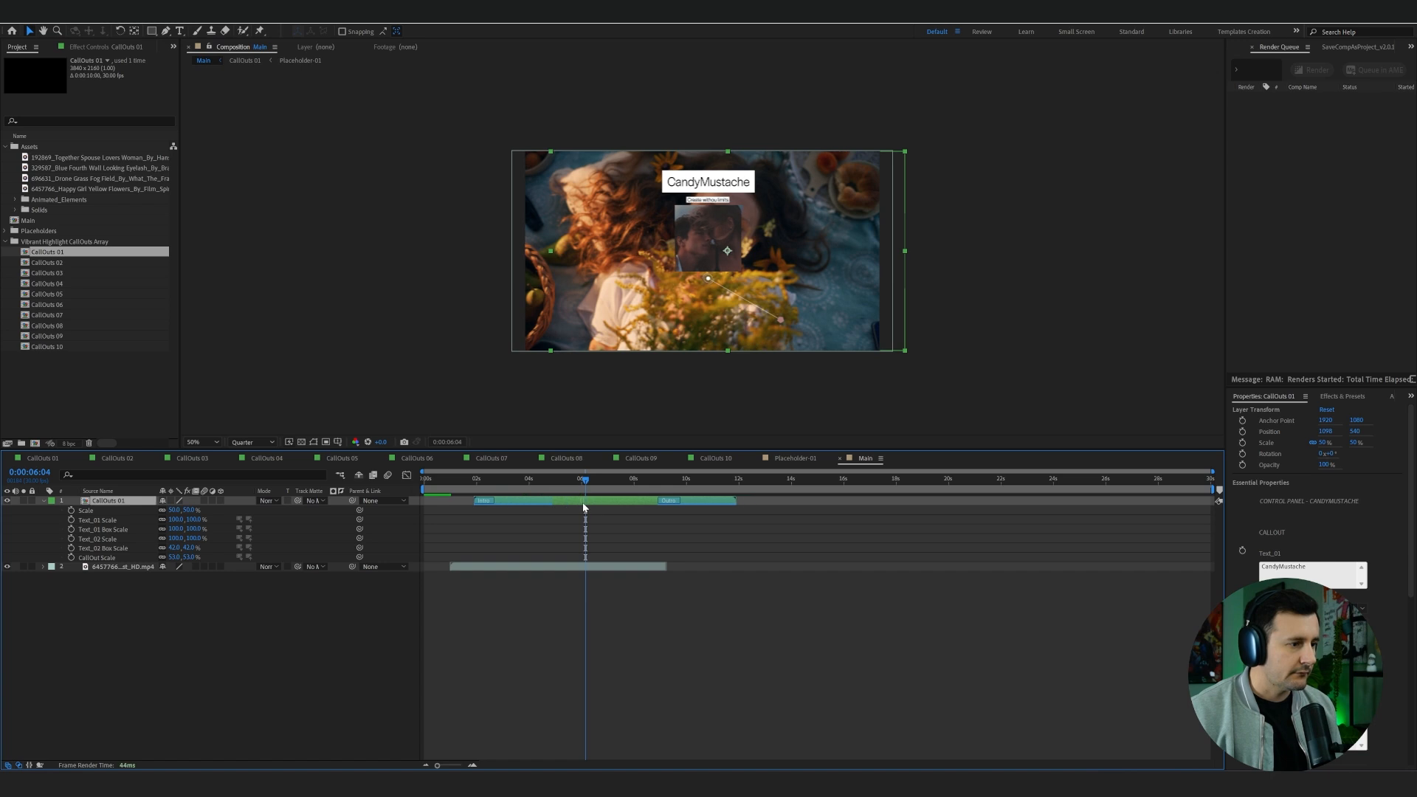
pyautogui.moveTo(740, 504); pyautogui.dragTo(679, 504)
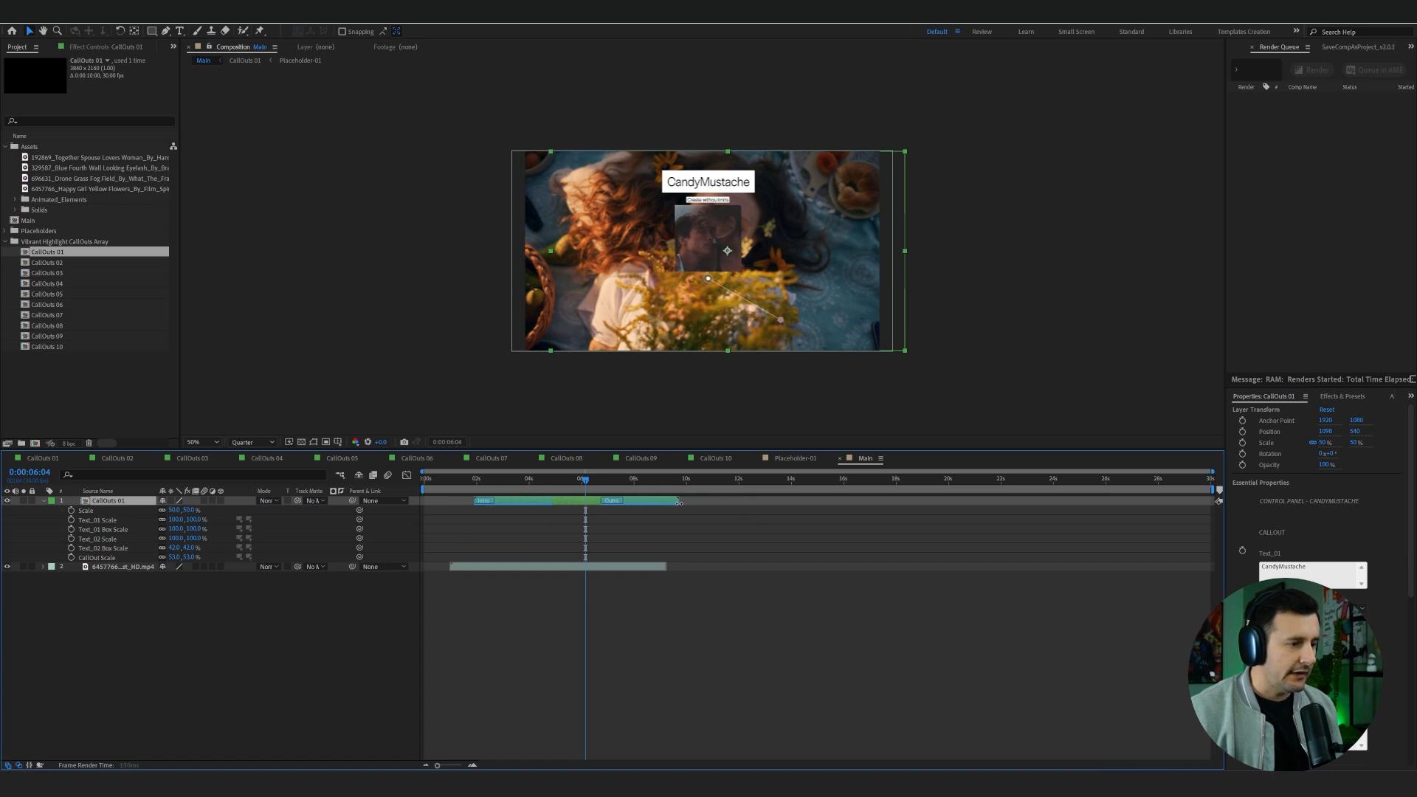
pyautogui.moveTo(581, 484); pyautogui.dragTo(568, 484)
pyautogui.moveTo(675, 501); pyautogui.dragTo(742, 504)
pyautogui.moveTo(612, 484); pyautogui.dragTo(618, 483)
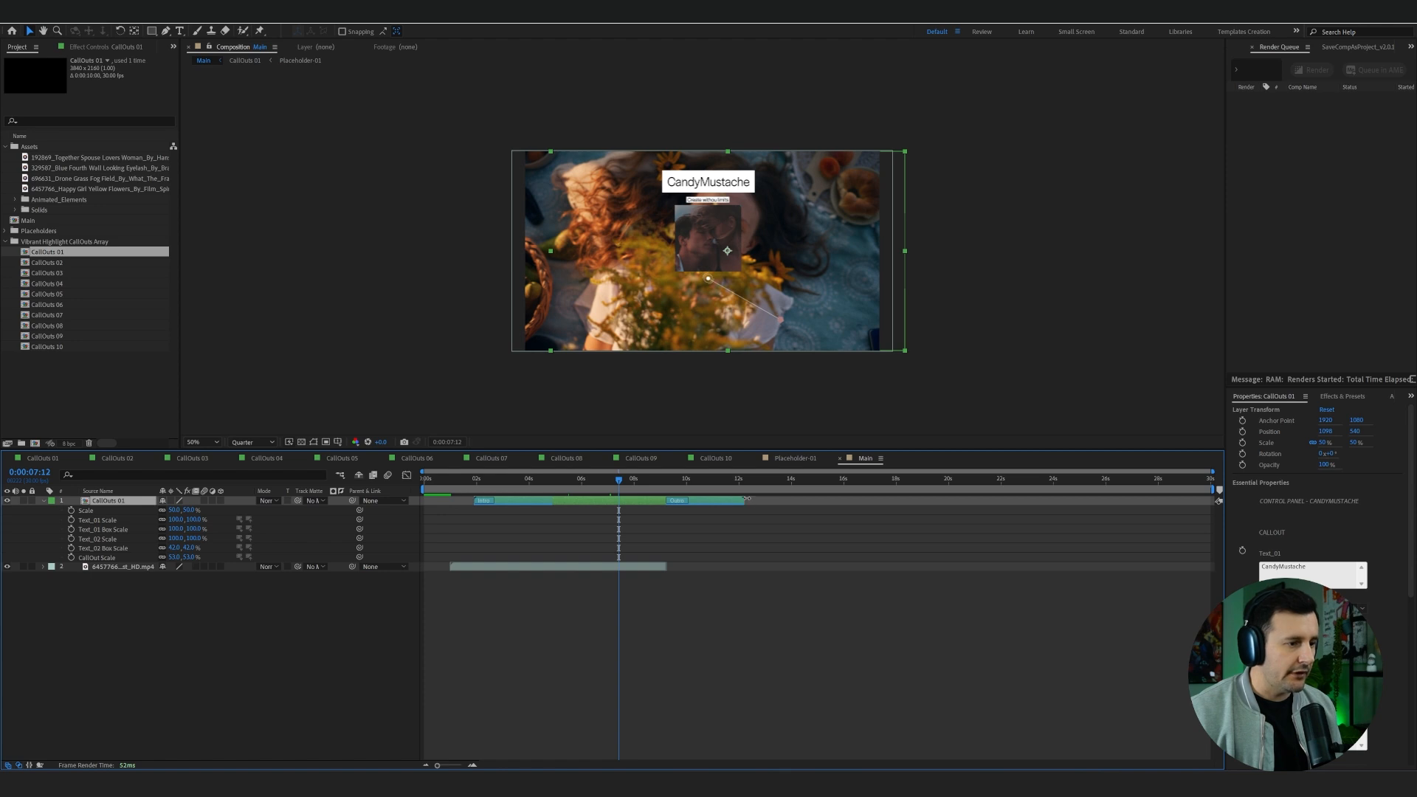
pyautogui.moveTo(747, 500); pyautogui.dragTo(658, 502)
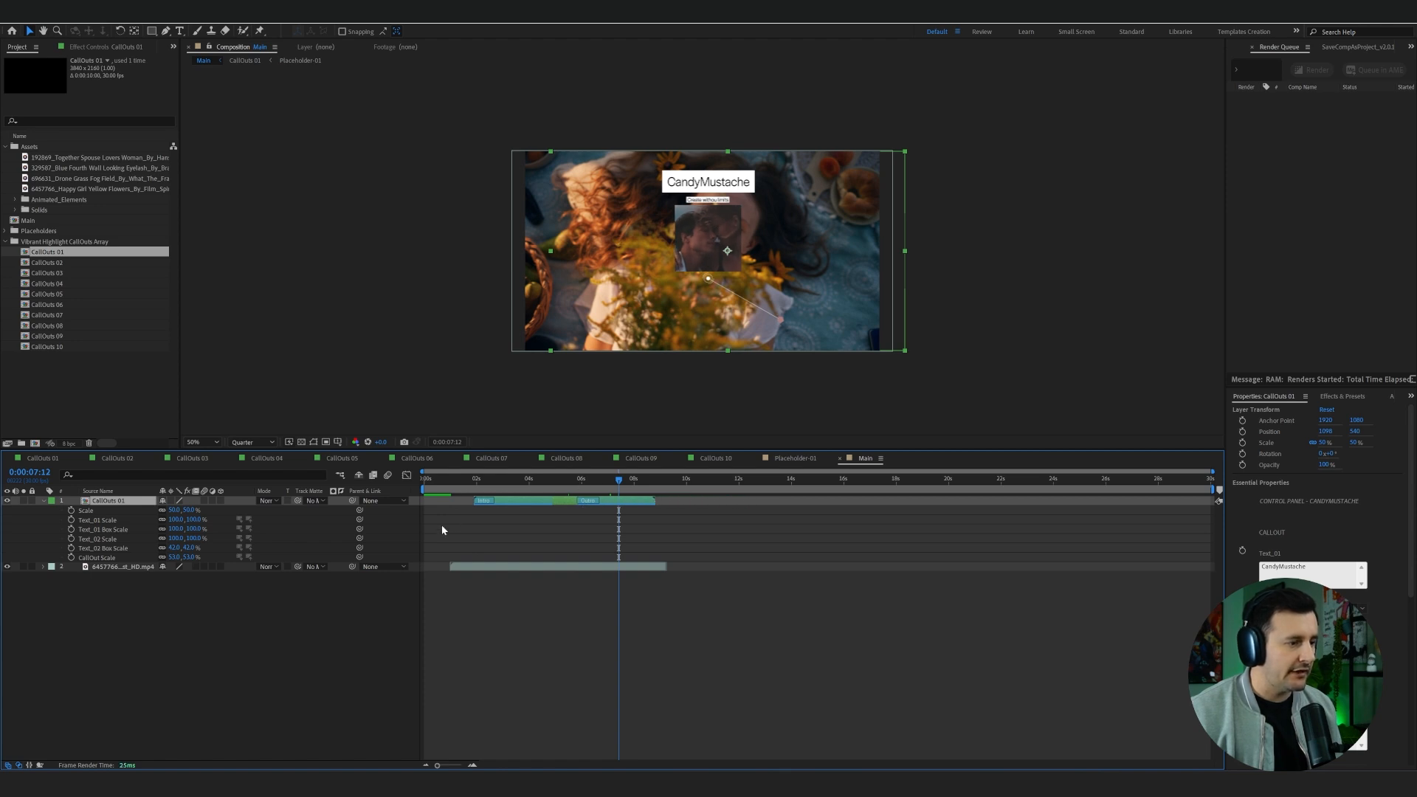
pyautogui.moveTo(532, 567); pyautogui.dragTo(536, 566)
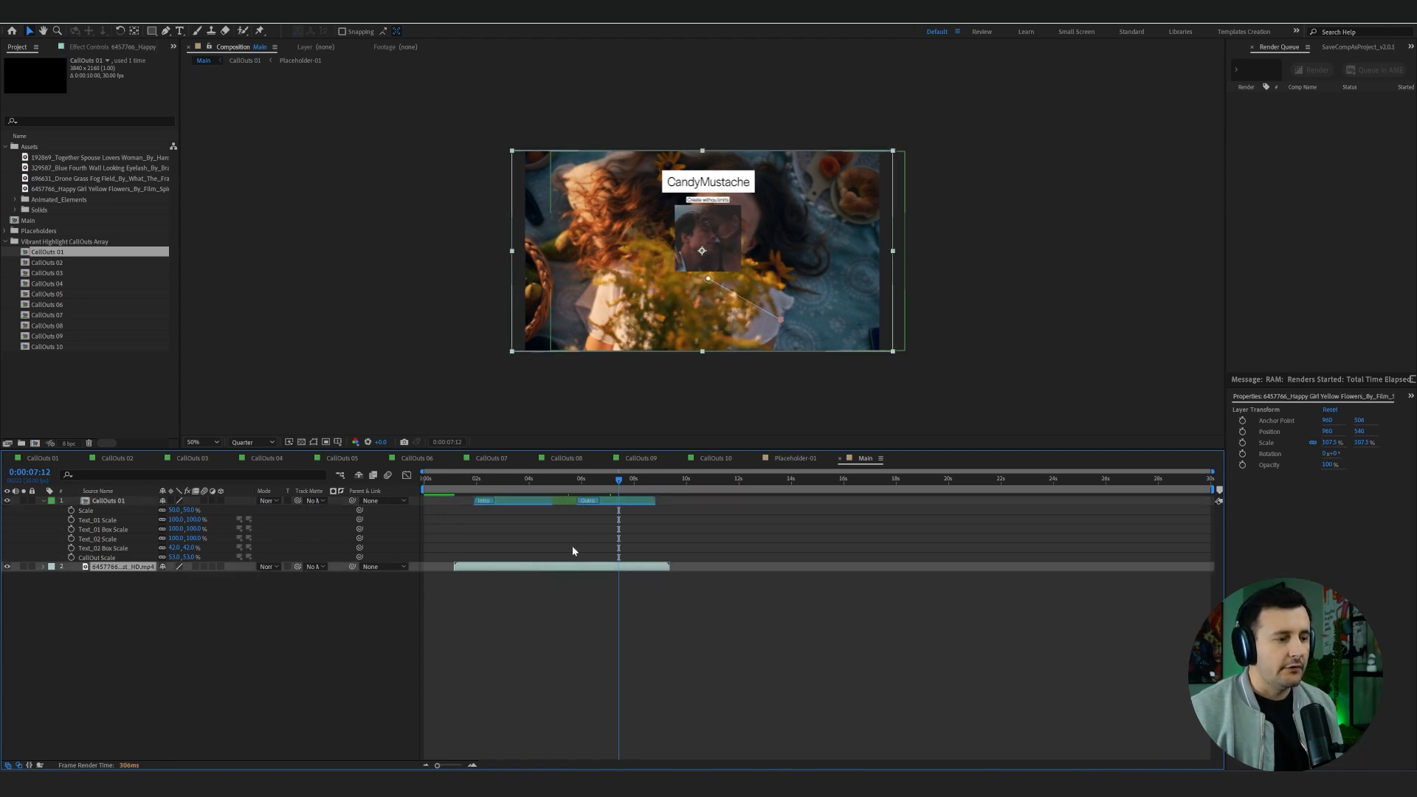
# - In CallOuts 01, keyframe Position-Base's position at the start and move it horizontally left to about 1080, 1814 at 0:00:09:27
pyautogui.doubleClick(499, 500)
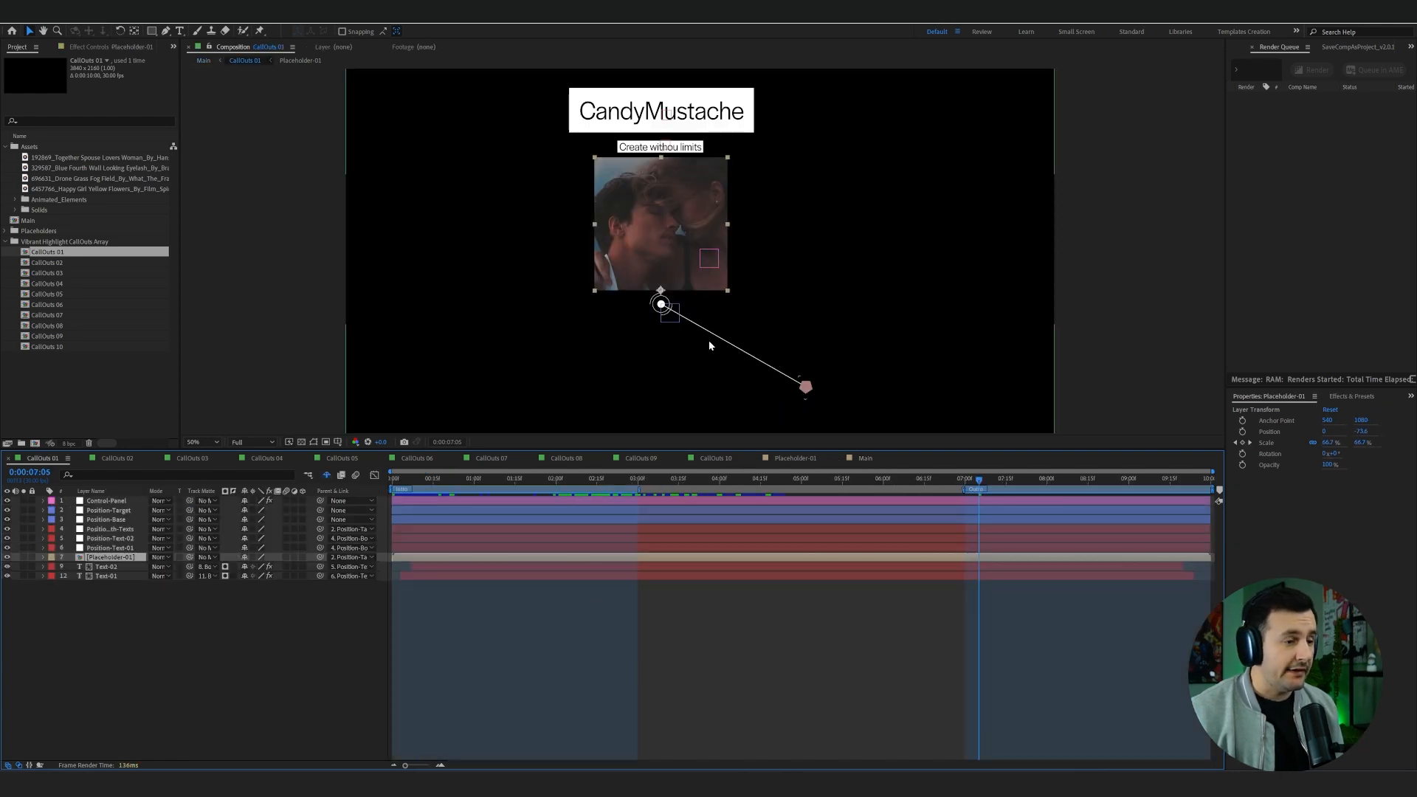
pyautogui.click(110, 519)
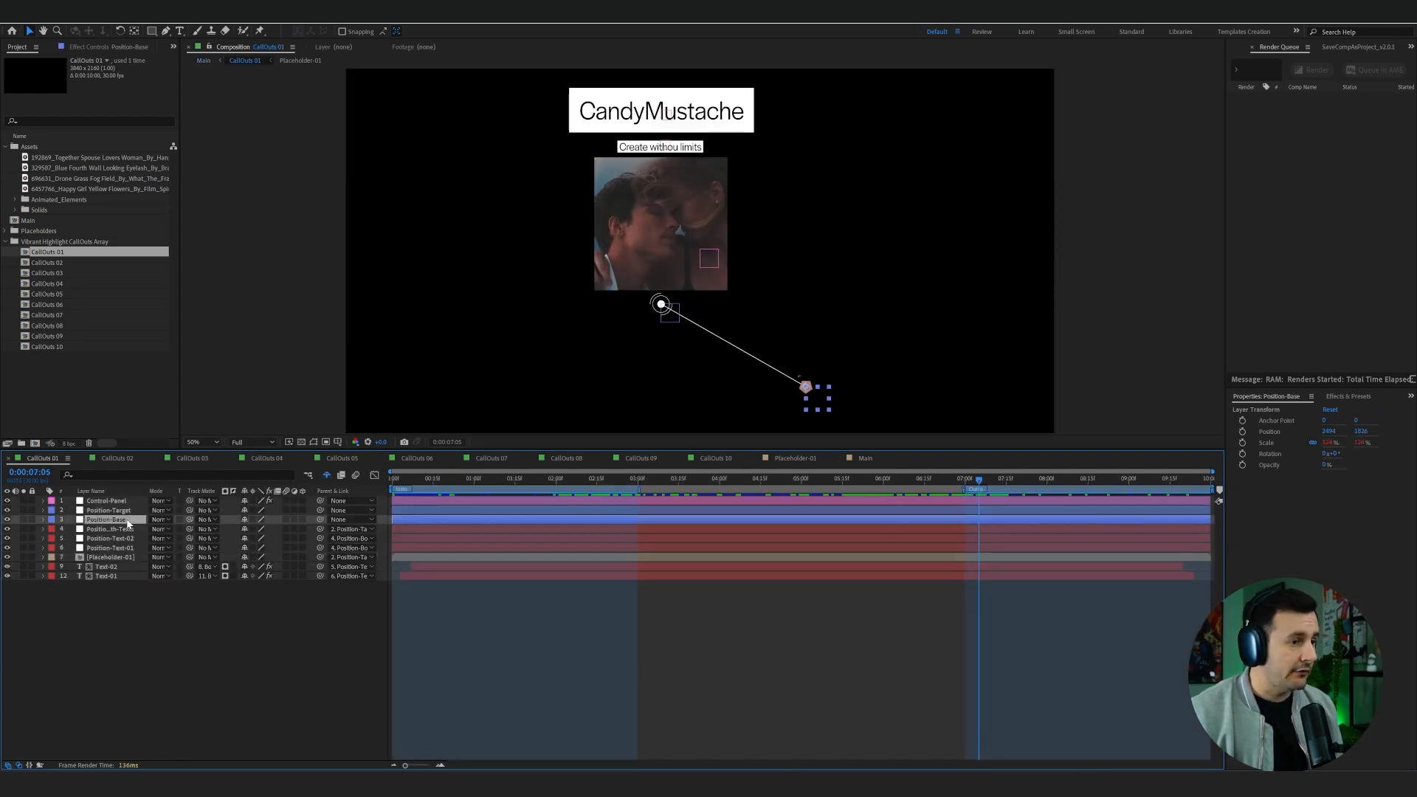
pyautogui.press('Home')
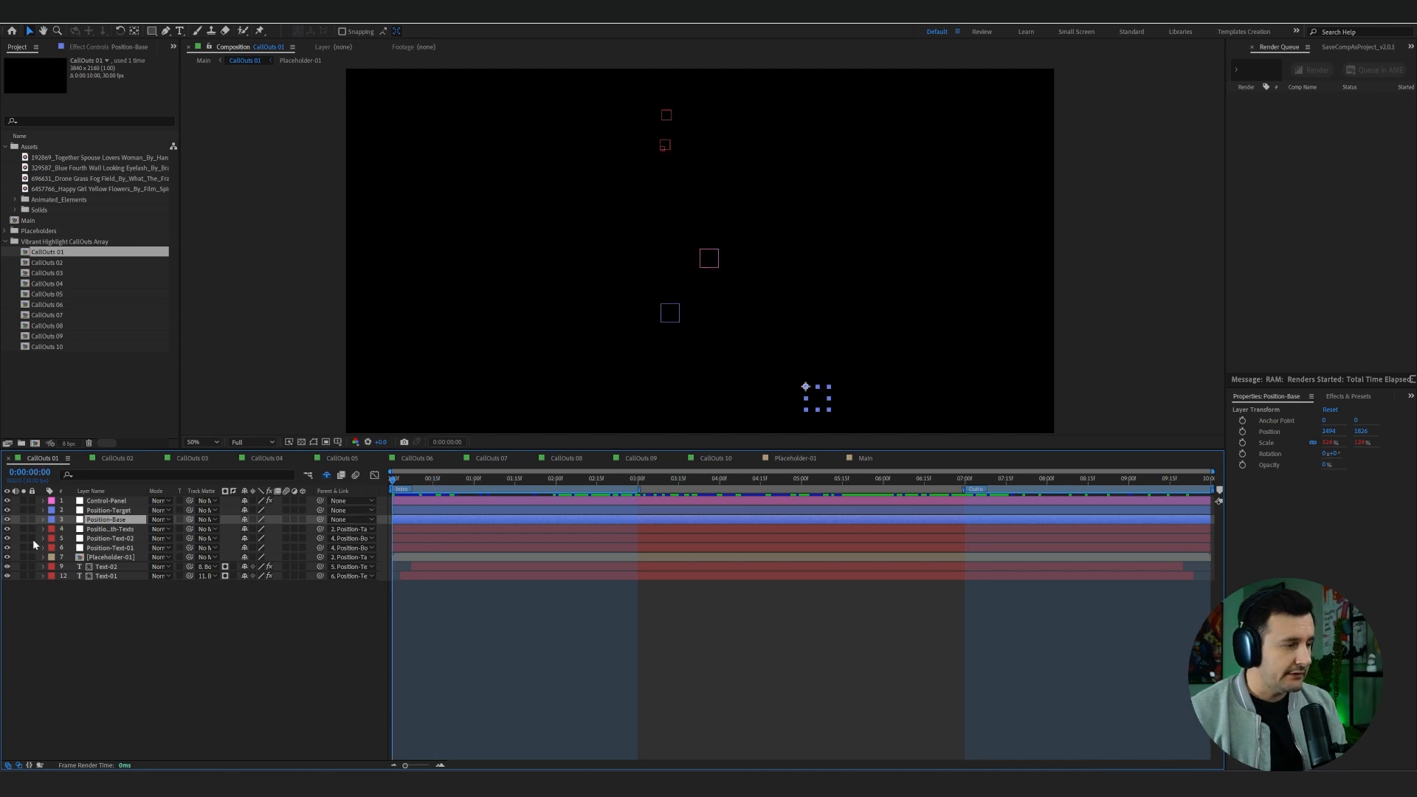
pyautogui.press('p')
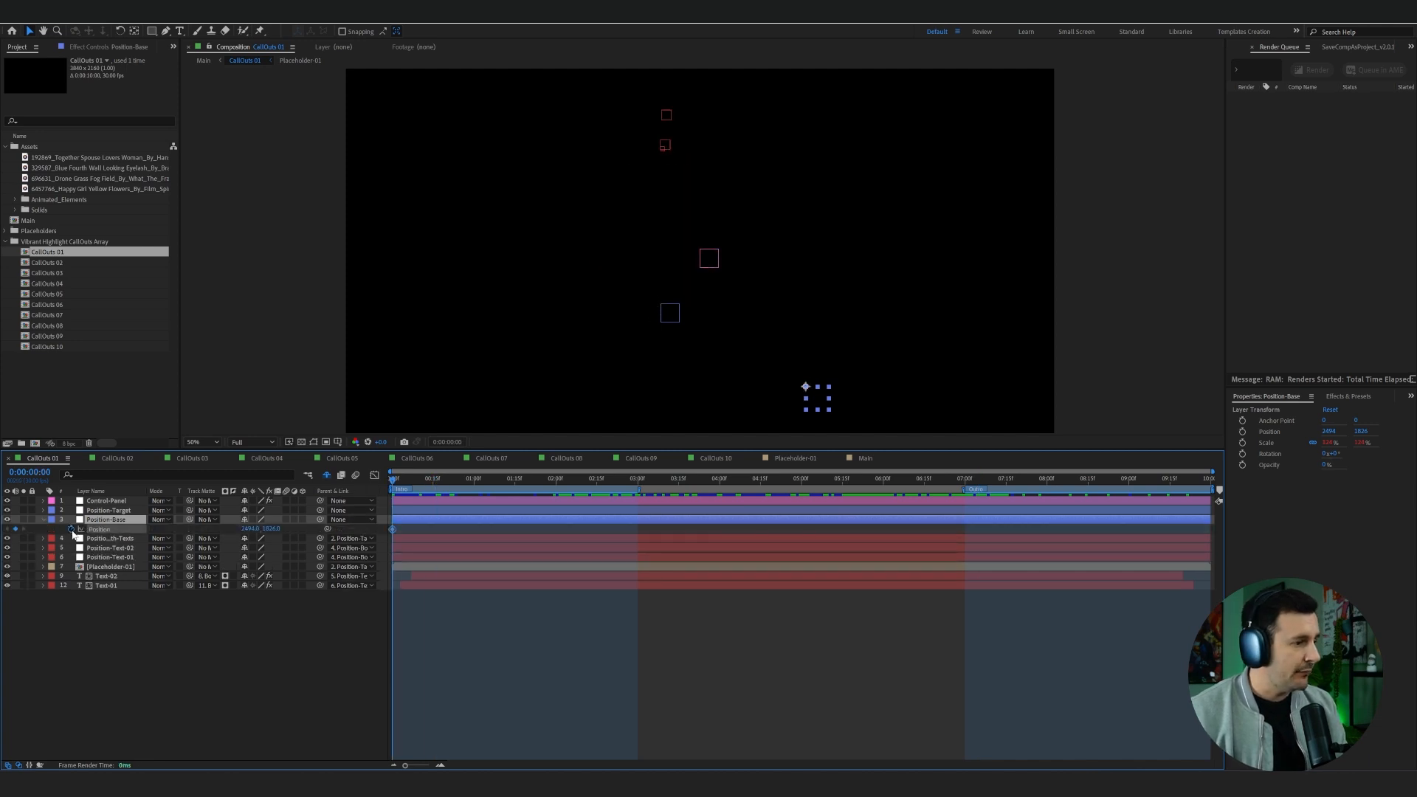
pyautogui.moveTo(658, 499); pyautogui.dragTo(917, 504)
pyautogui.press('space')
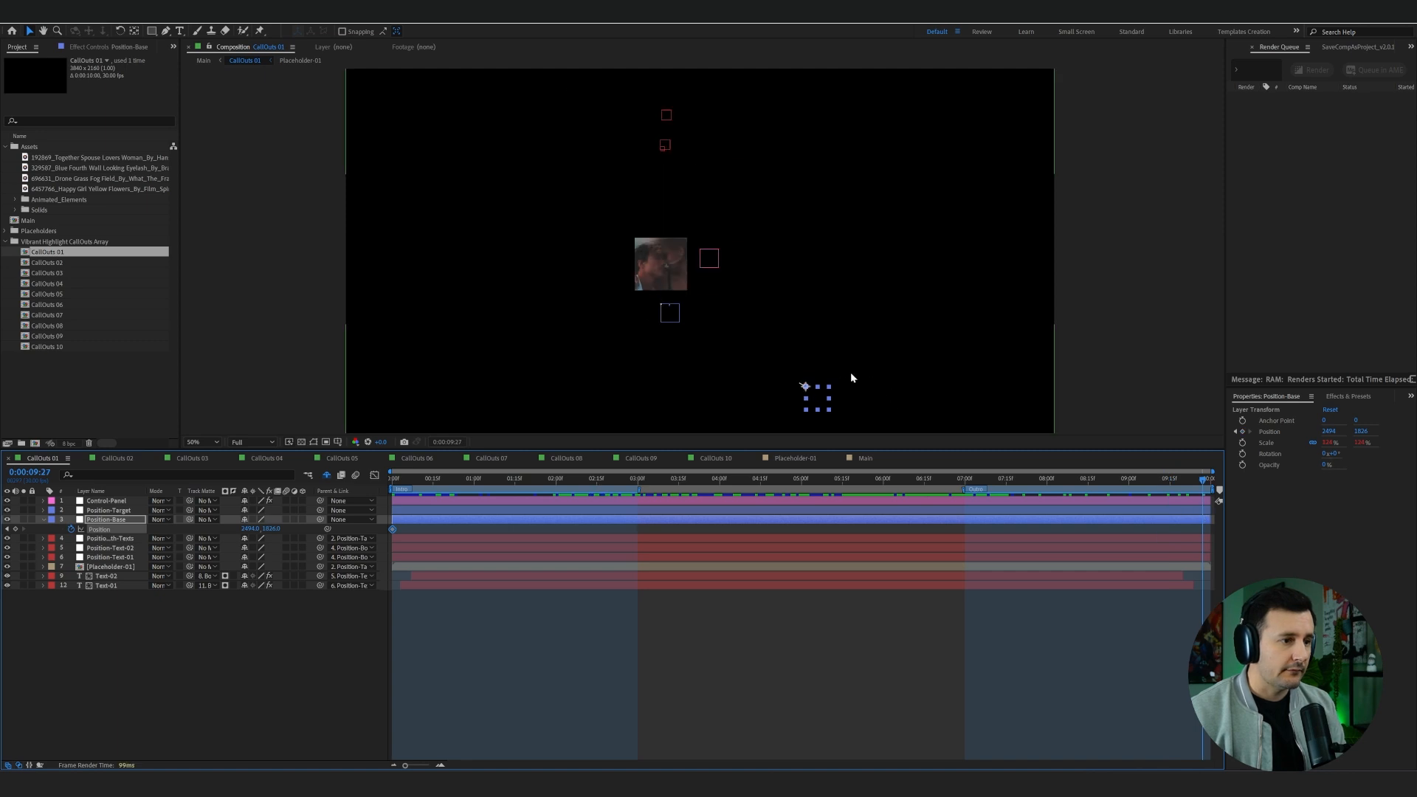
pyautogui.moveTo(805, 386); pyautogui.dragTo(545, 385)
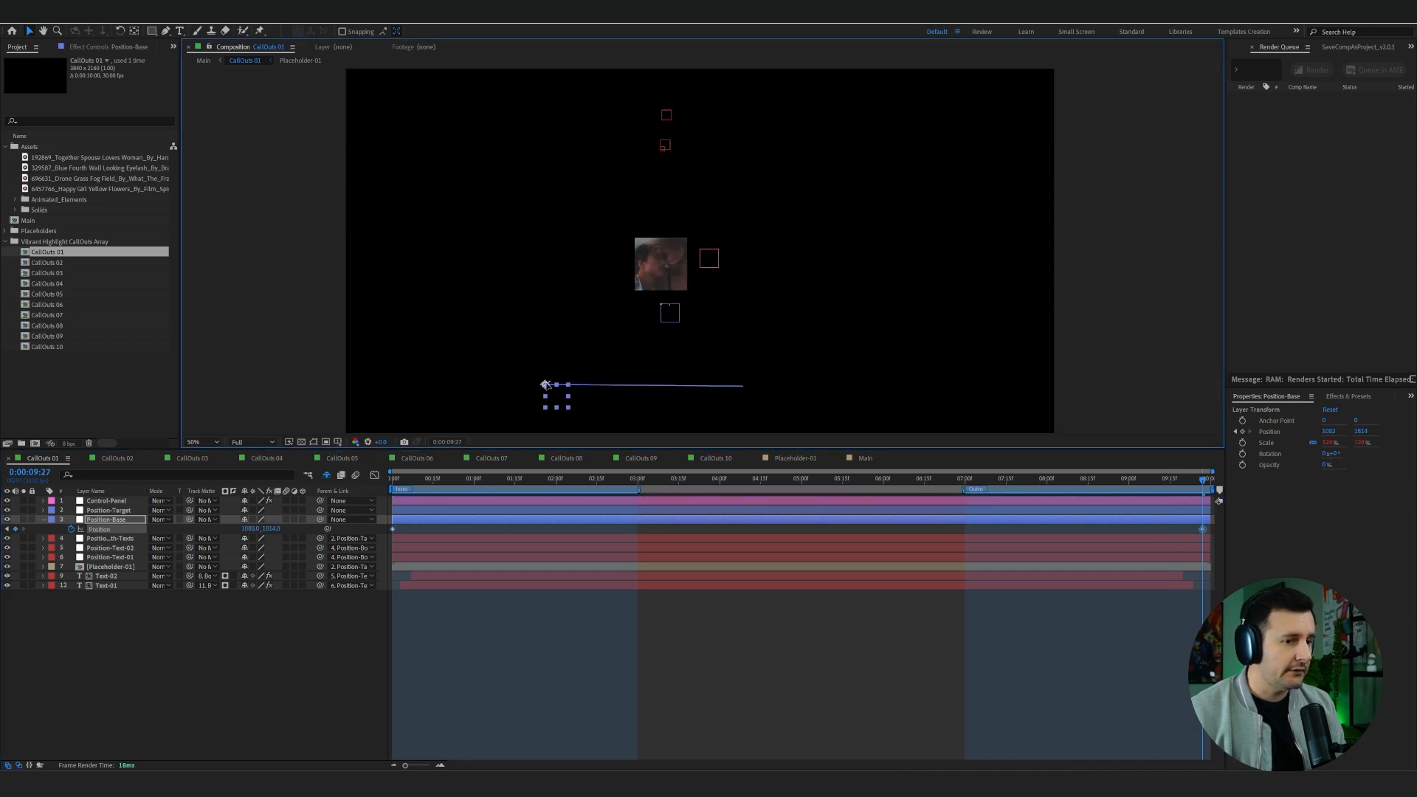
# - Return to the Main composition and scrub through the callout to check its pointer animation over the flower clip
pyautogui.click(865, 467)
pyautogui.click(487, 489)
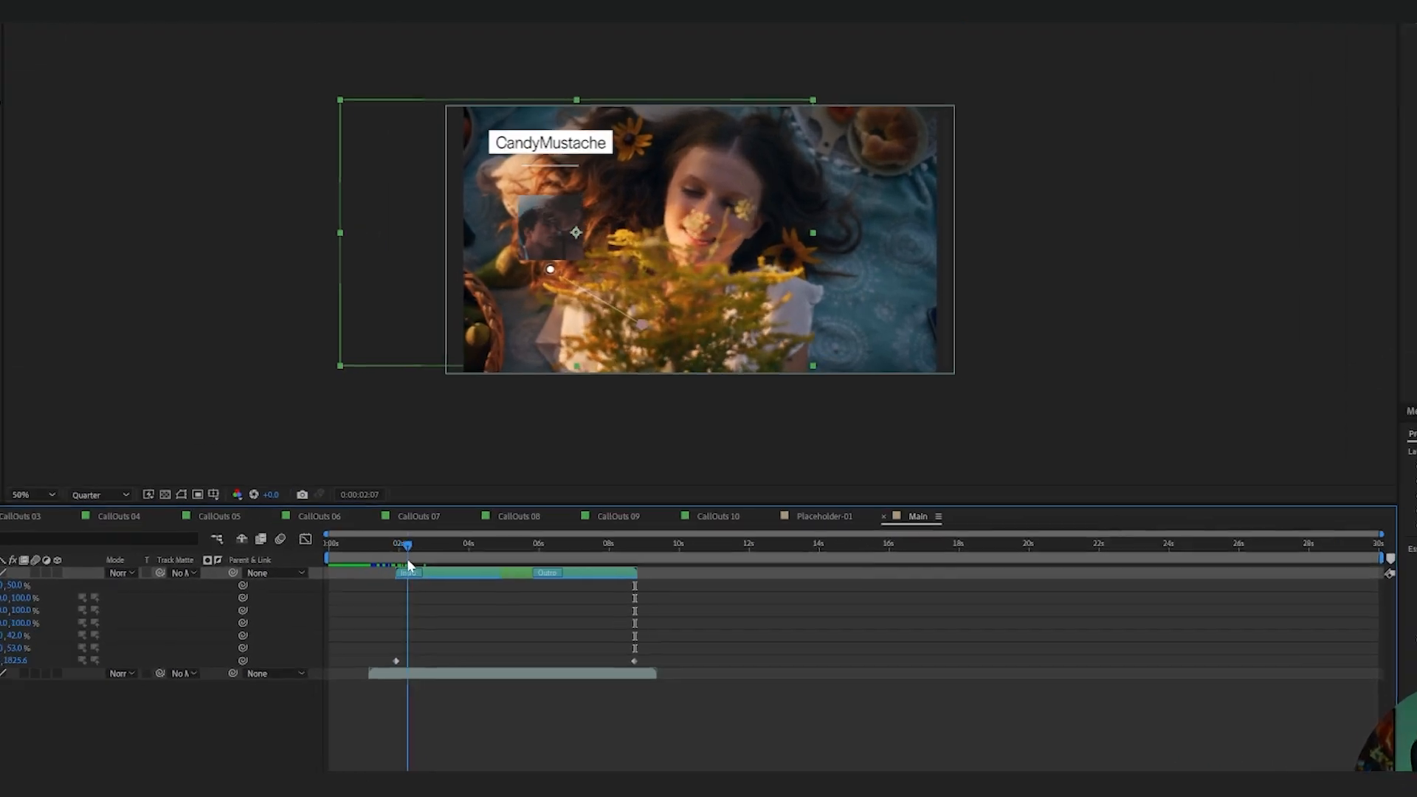
pyautogui.moveTo(409, 565); pyautogui.dragTo(526, 581)
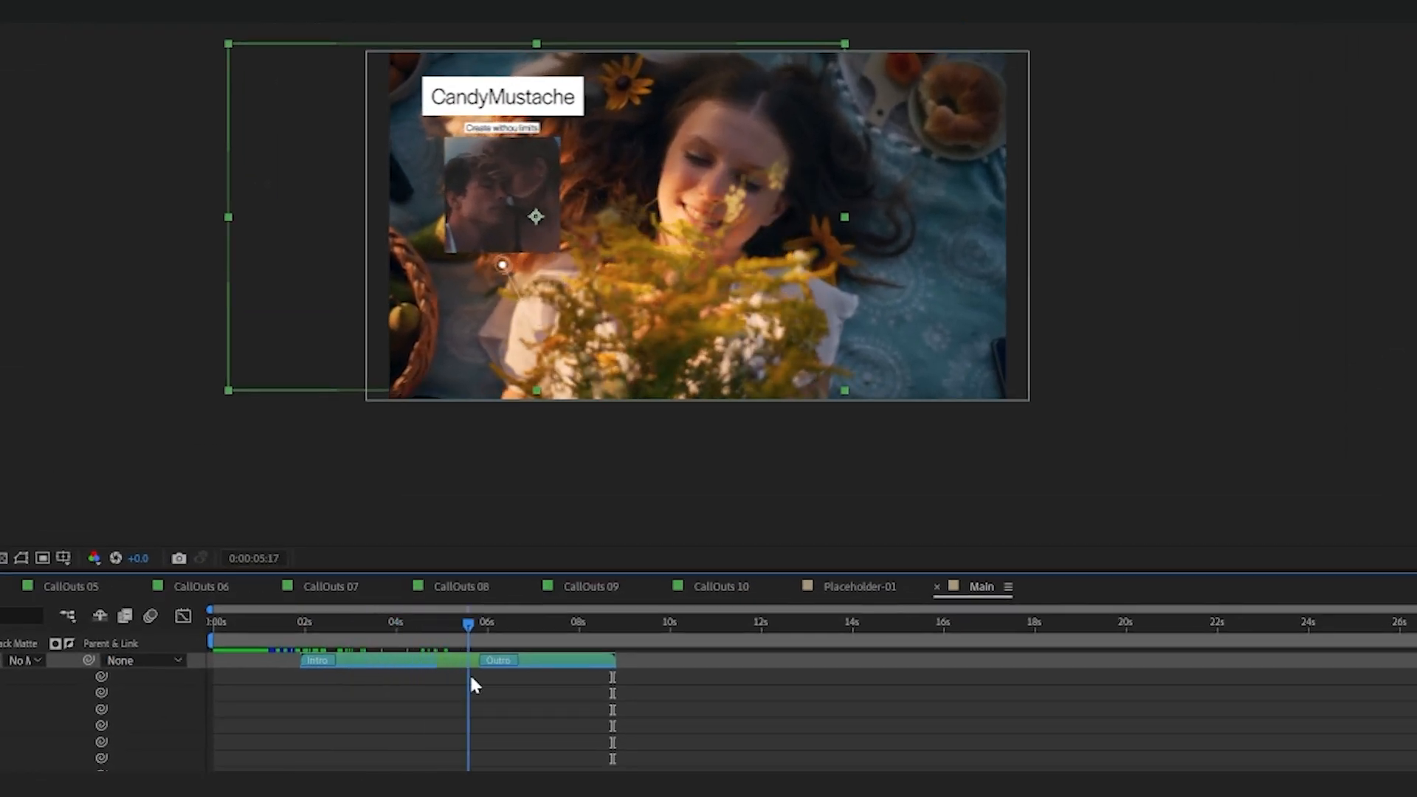
pyautogui.moveTo(473, 685); pyautogui.dragTo(560, 703)
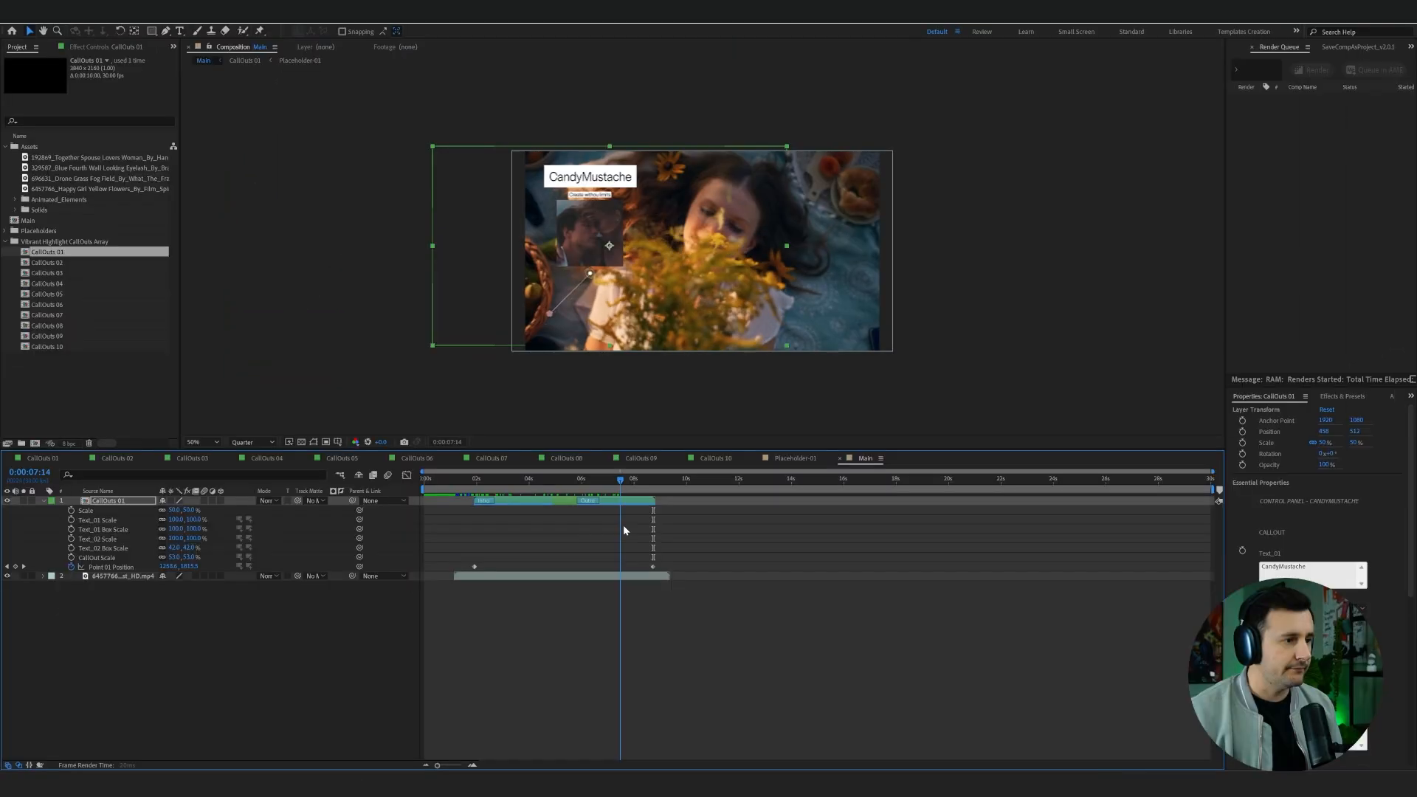
pyautogui.moveTo(623, 529); pyautogui.dragTo(627, 531)
pyautogui.click(560, 628)
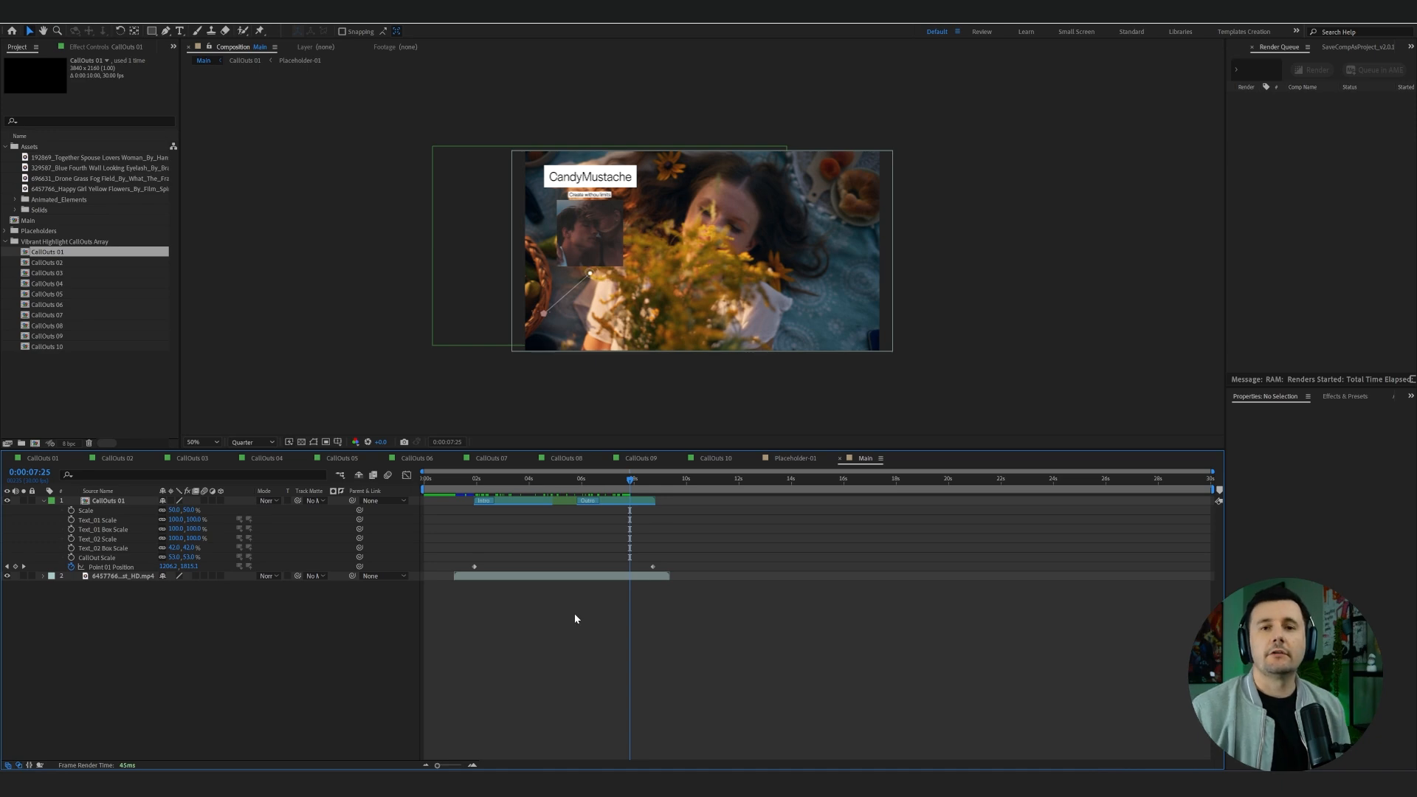